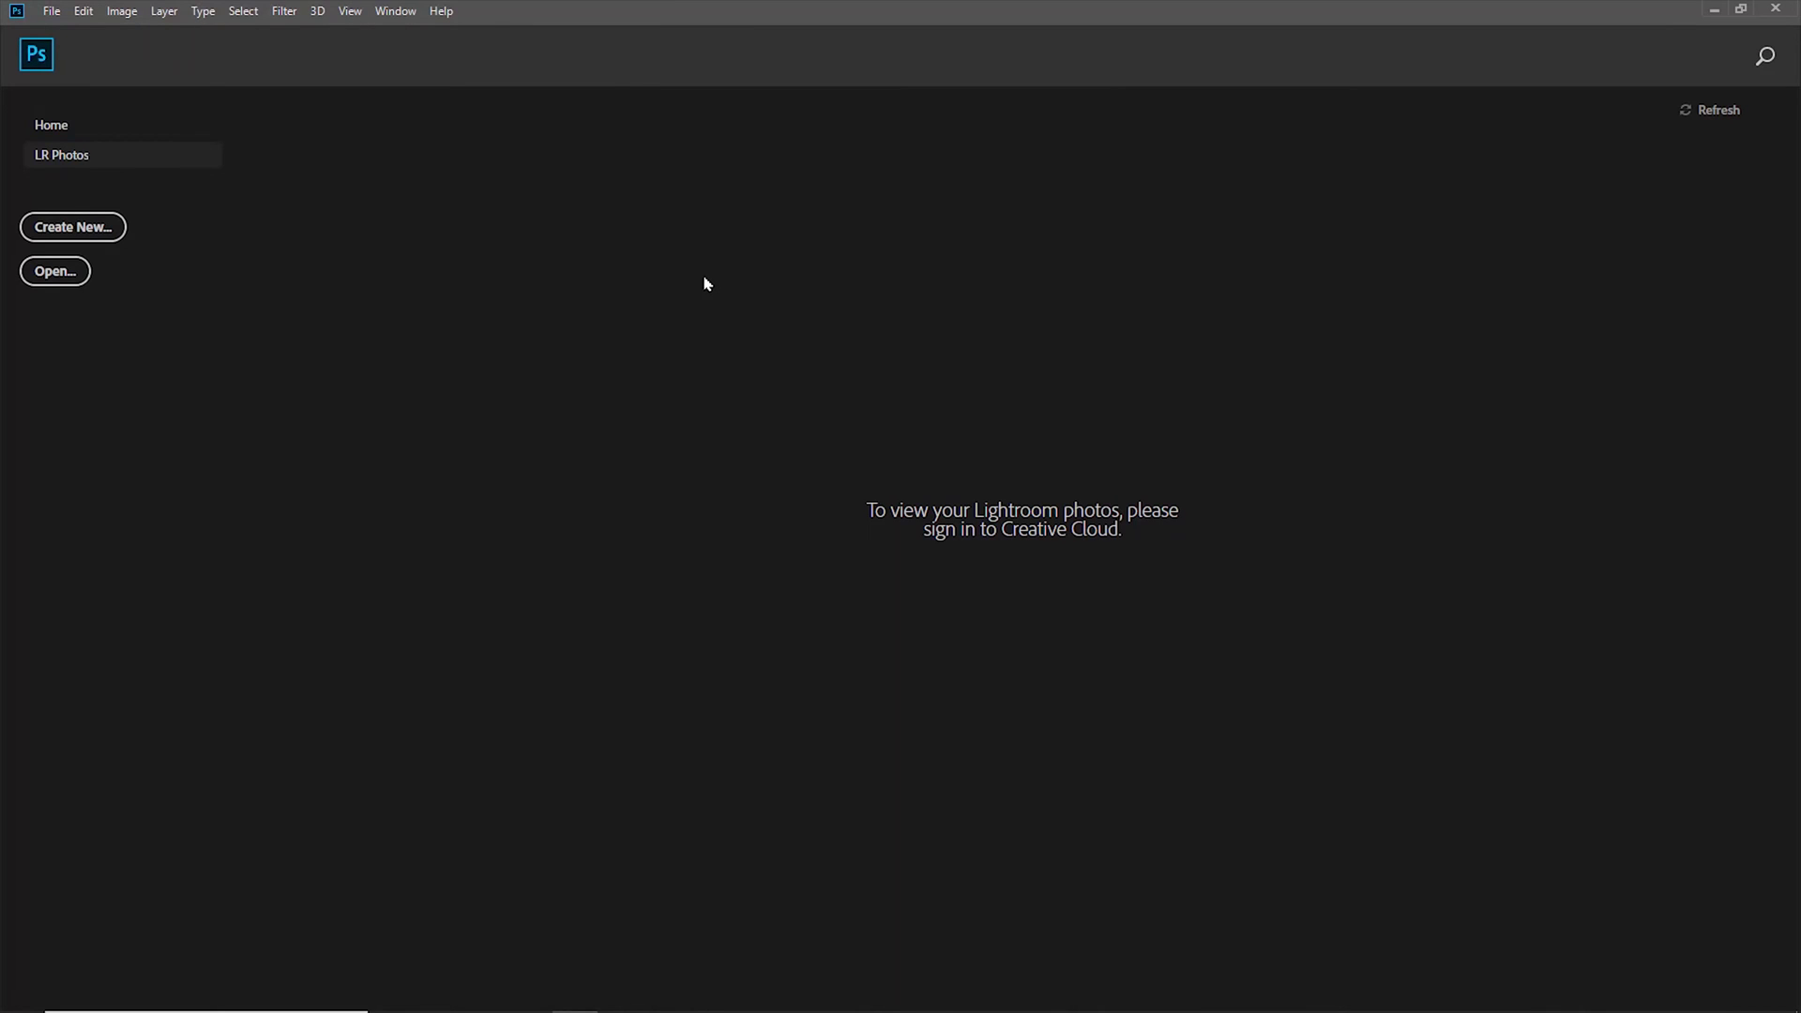
Create a new document with the Artboards option enabled in Preset Details.
left_click(102, 230)
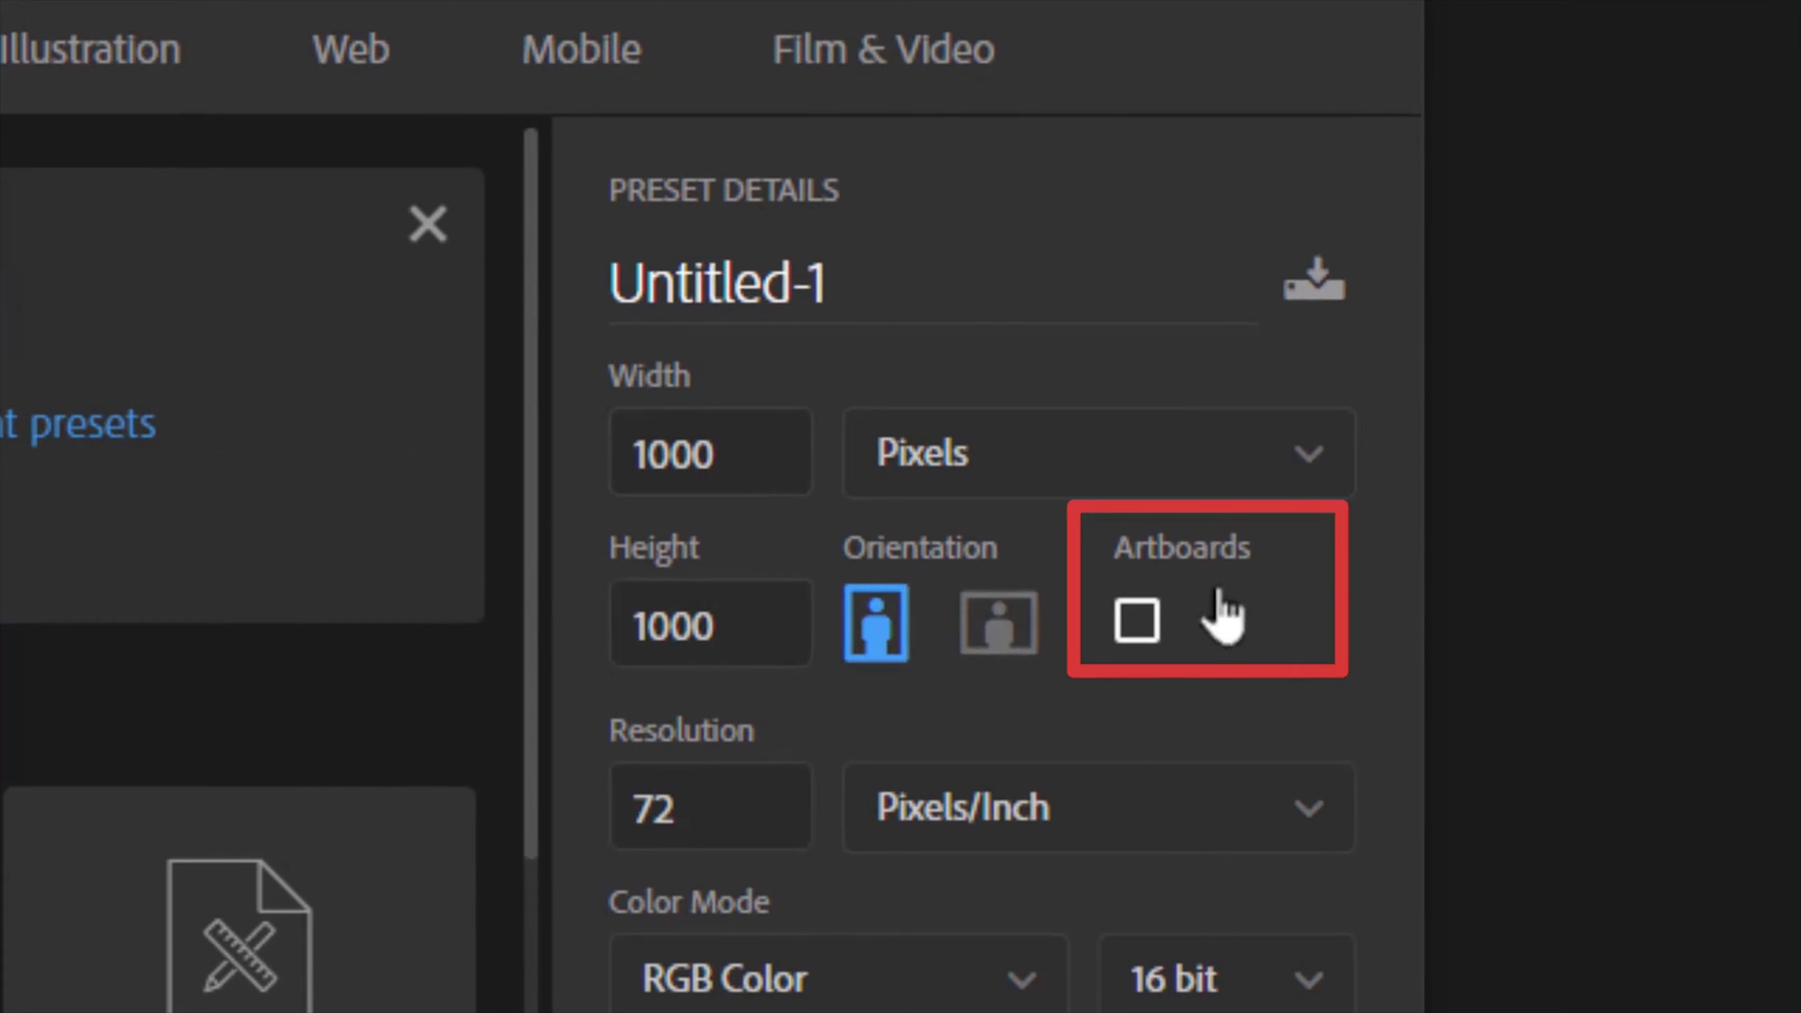
left_click(1146, 626)
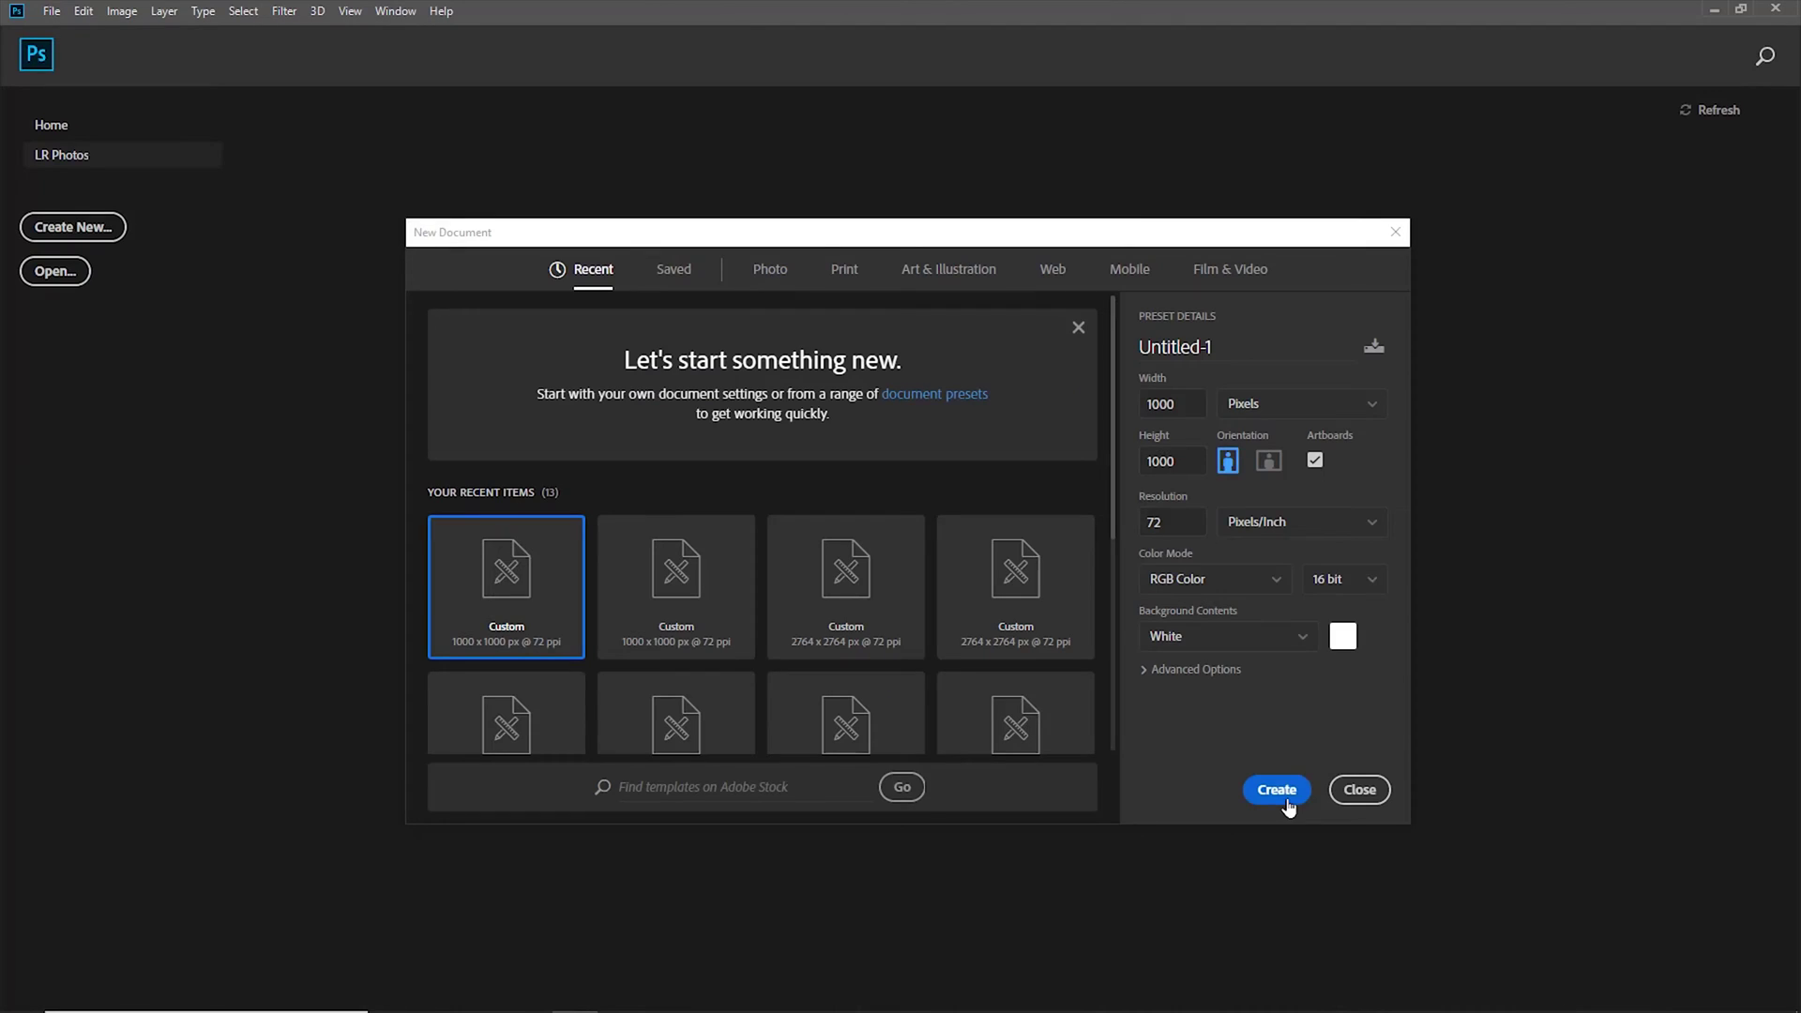
left_click(1287, 800)
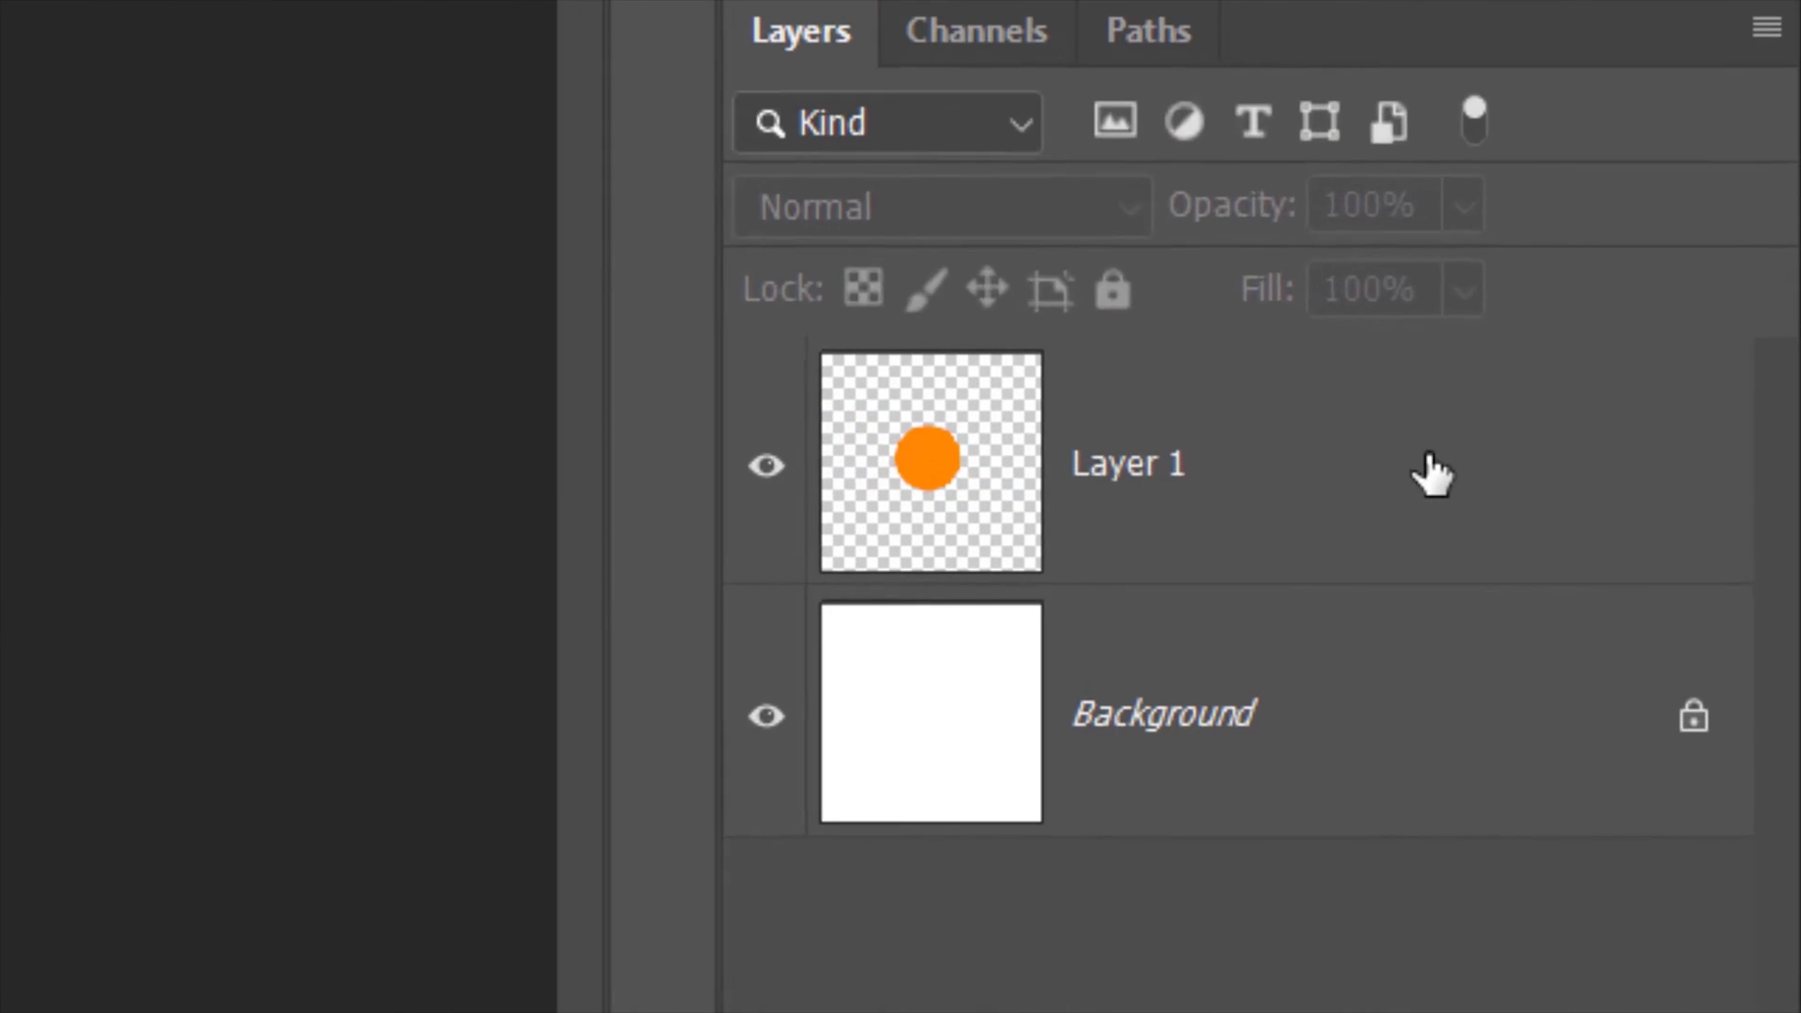
Convert Layer 1 and Background into an artboard, keeping the Custom 1000 × 1000 px size.
left_click(1678, 665)
left_click(1424, 714, "shift")
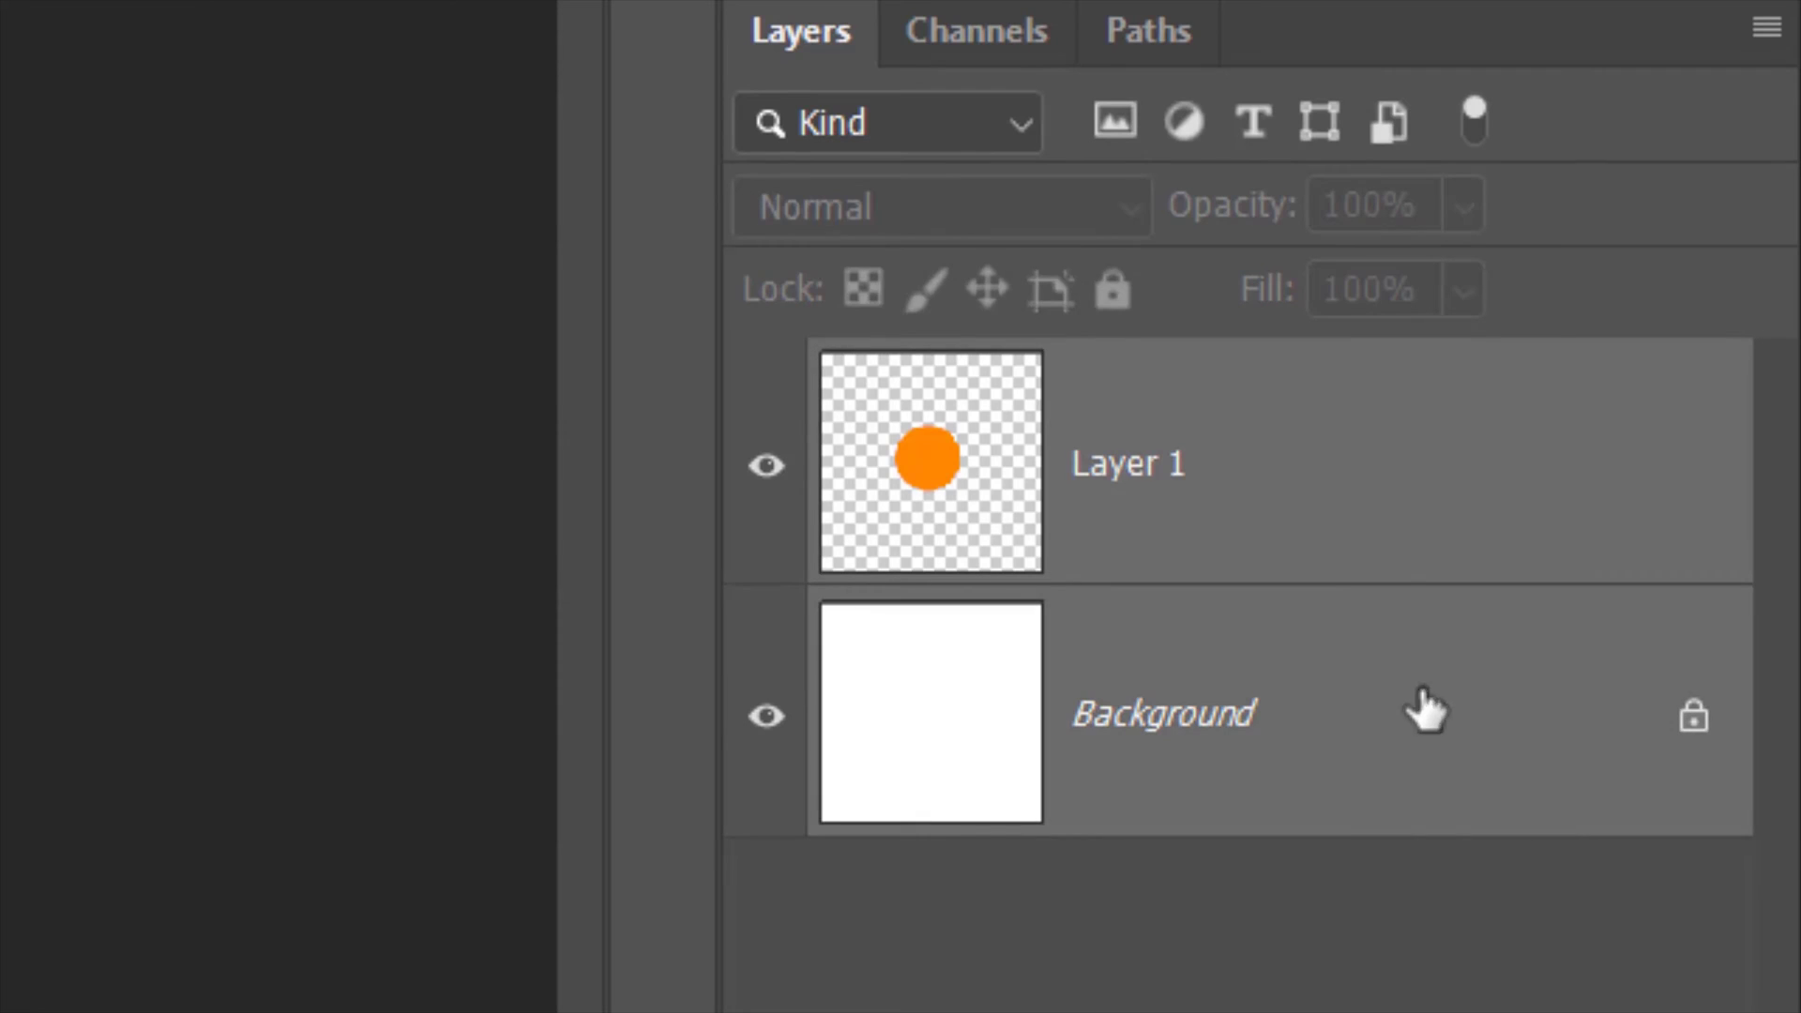
right_click(1350, 451)
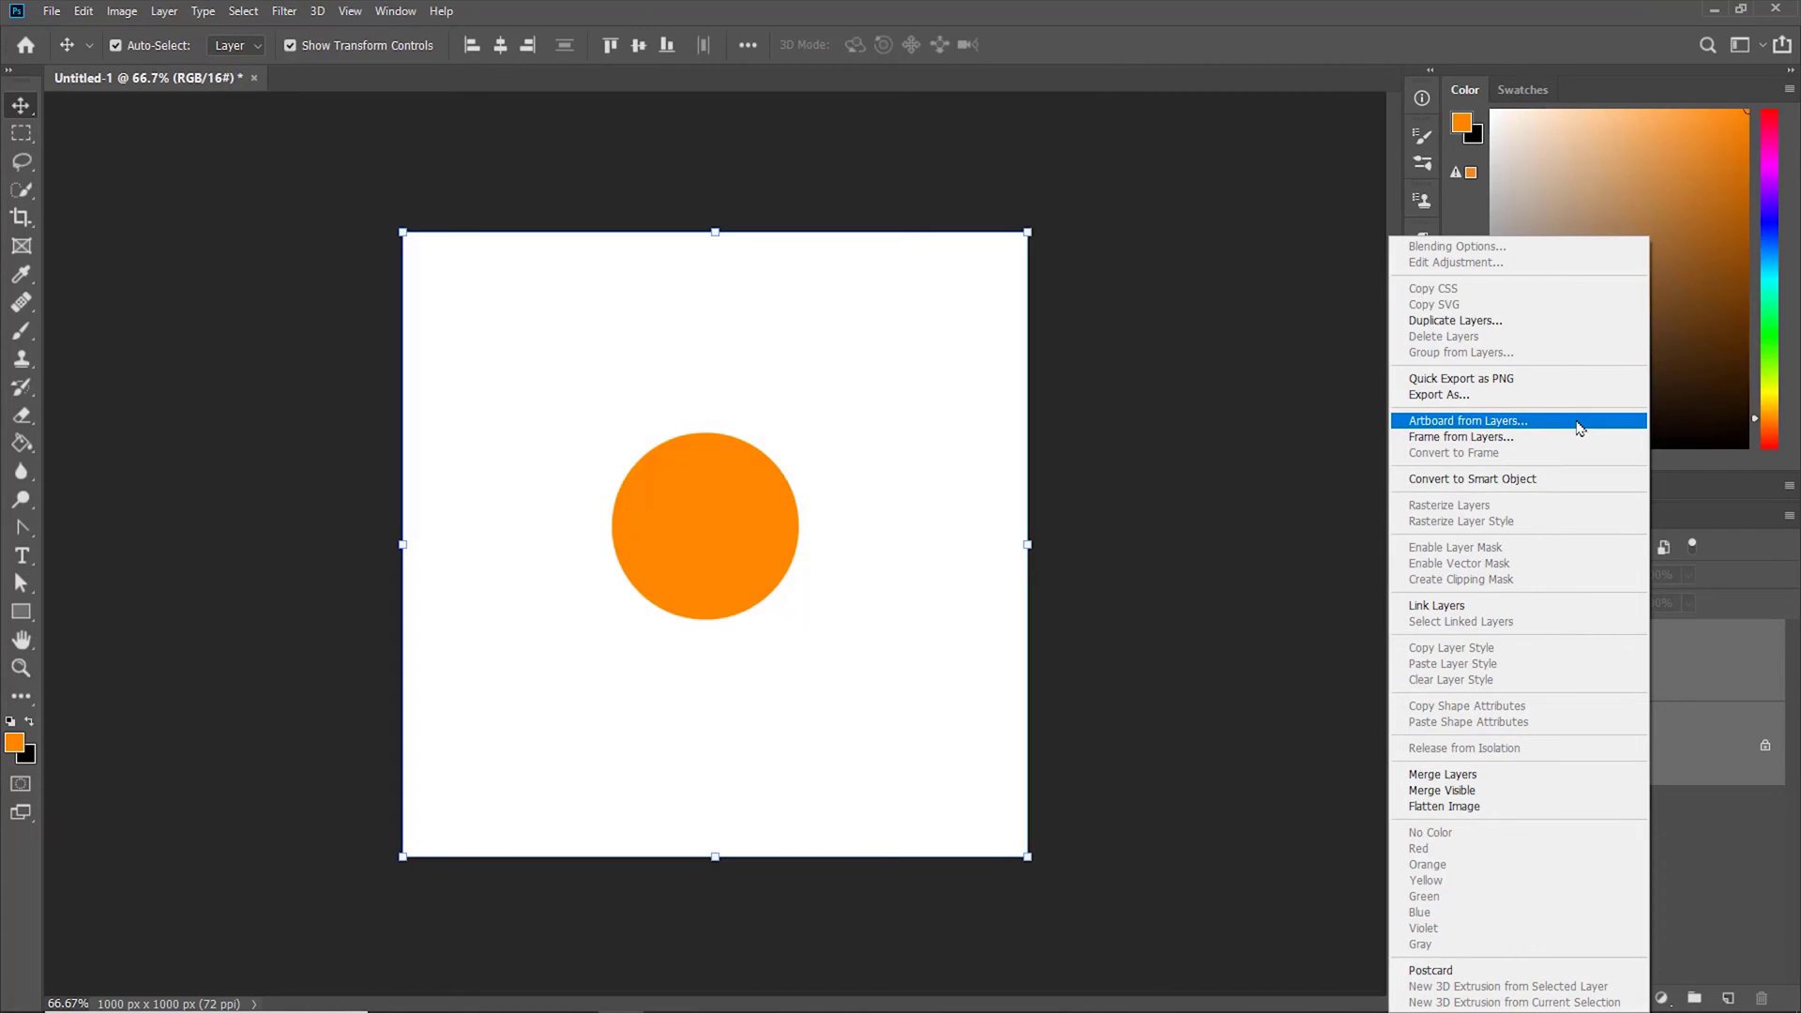
left_click(1130, 354)
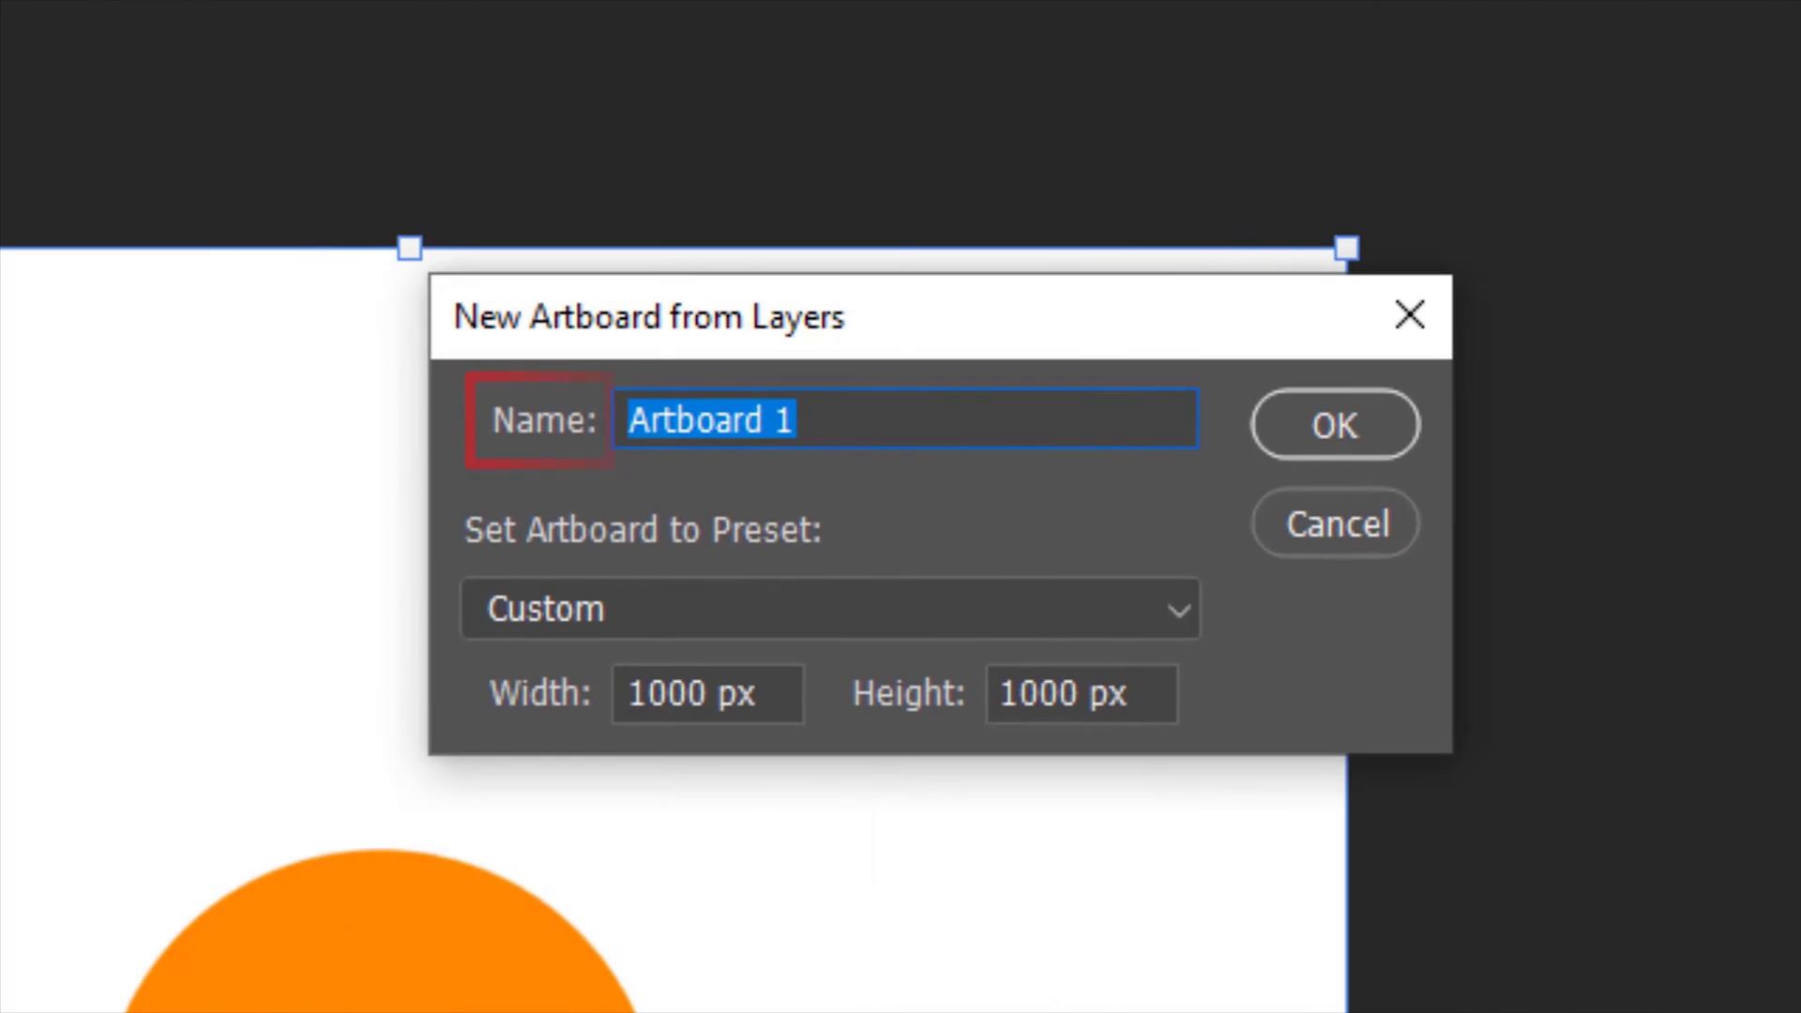
left_click(1180, 600)
left_click(1179, 600)
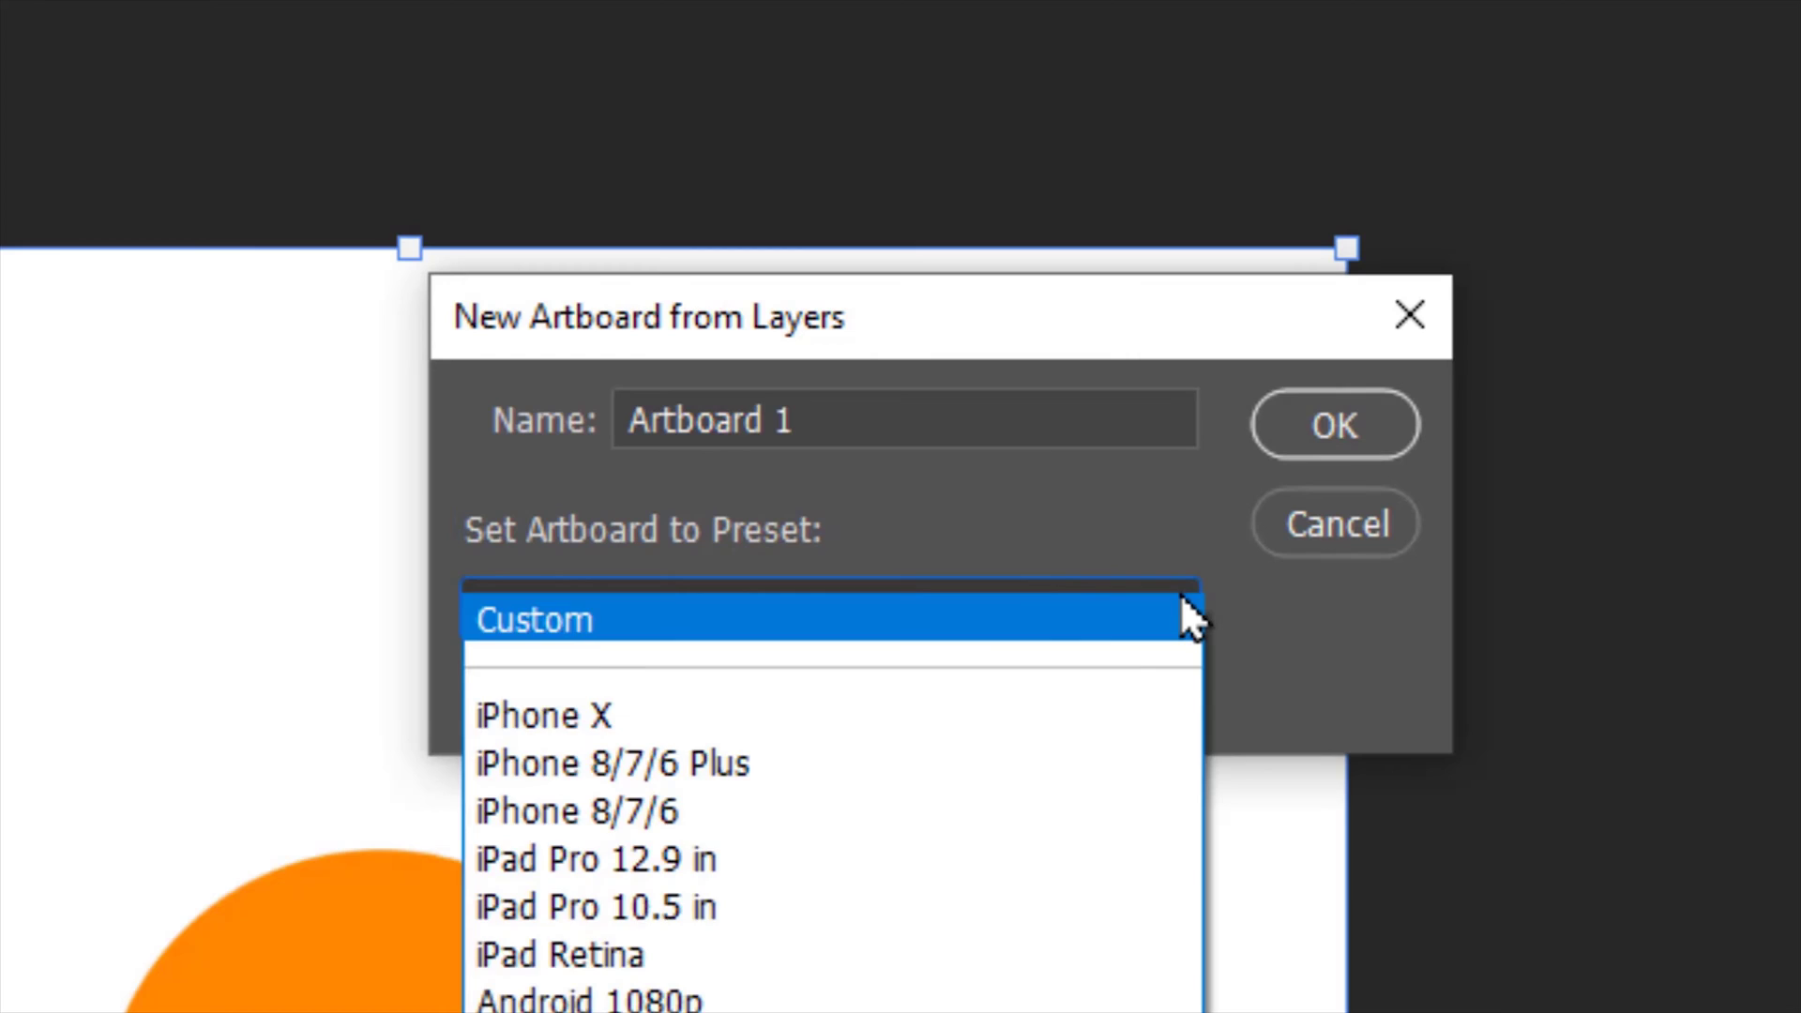
left_click(1180, 600)
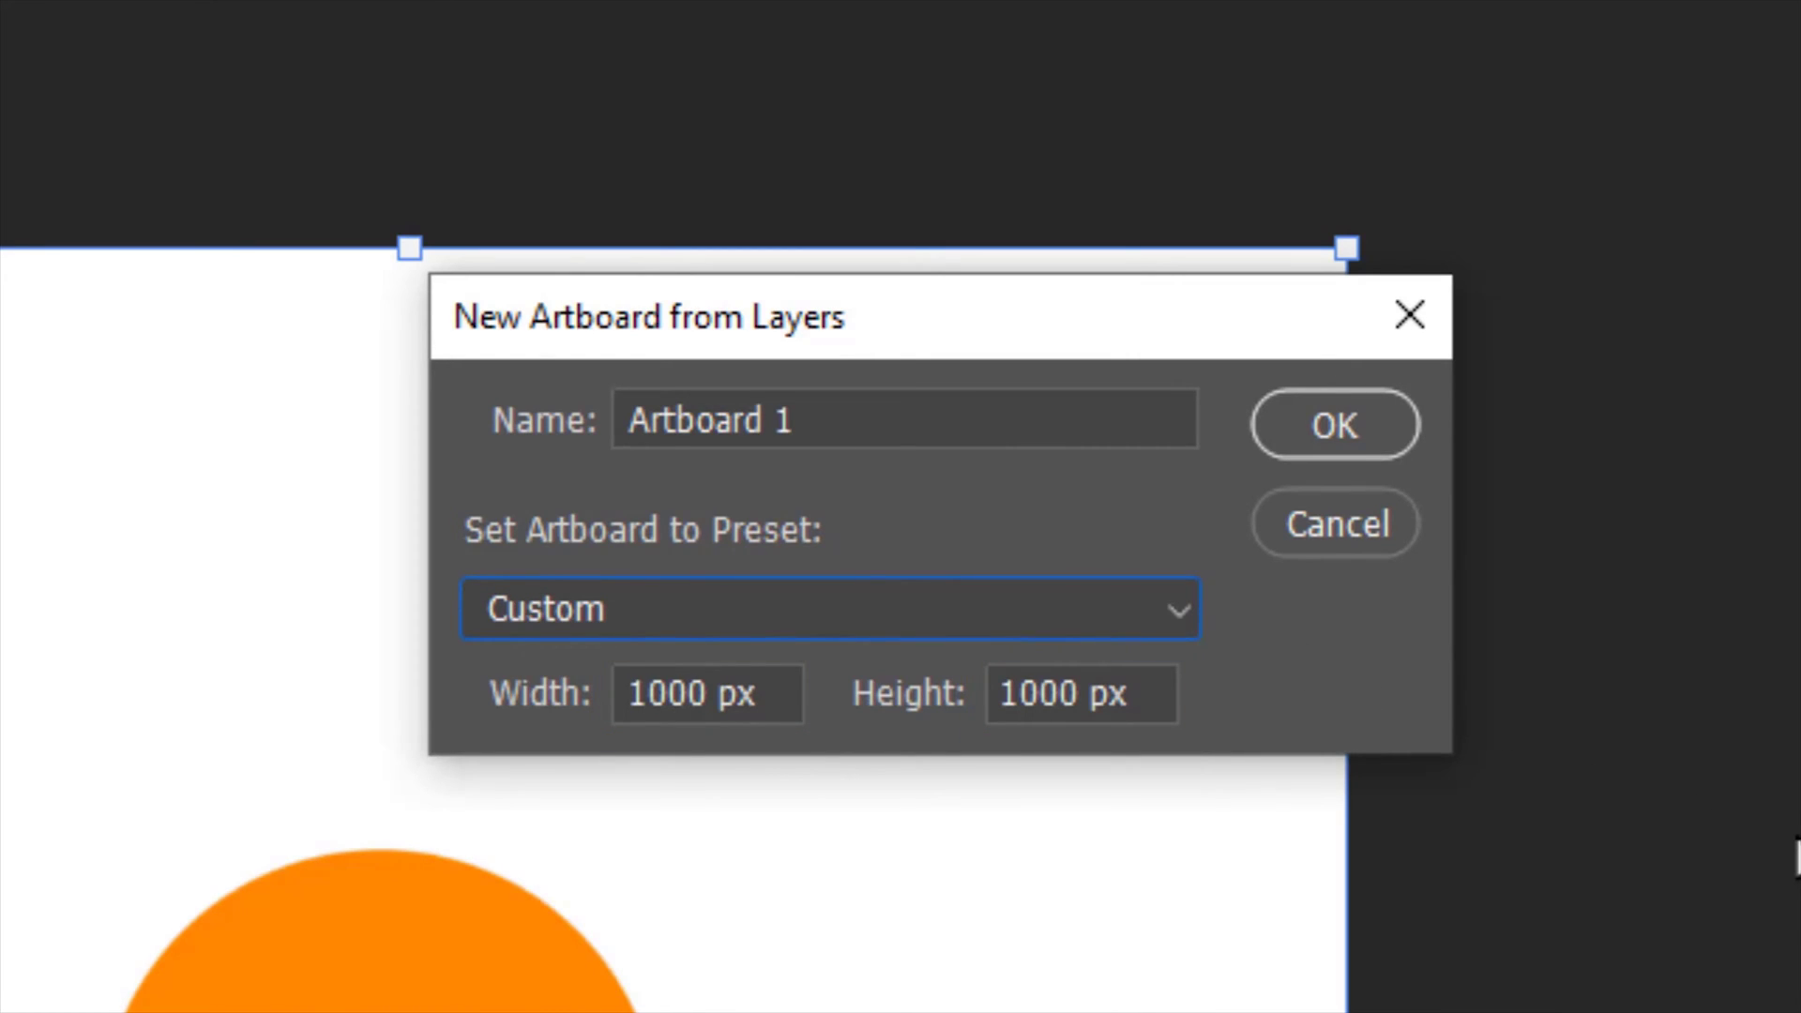
left_click(1352, 424)
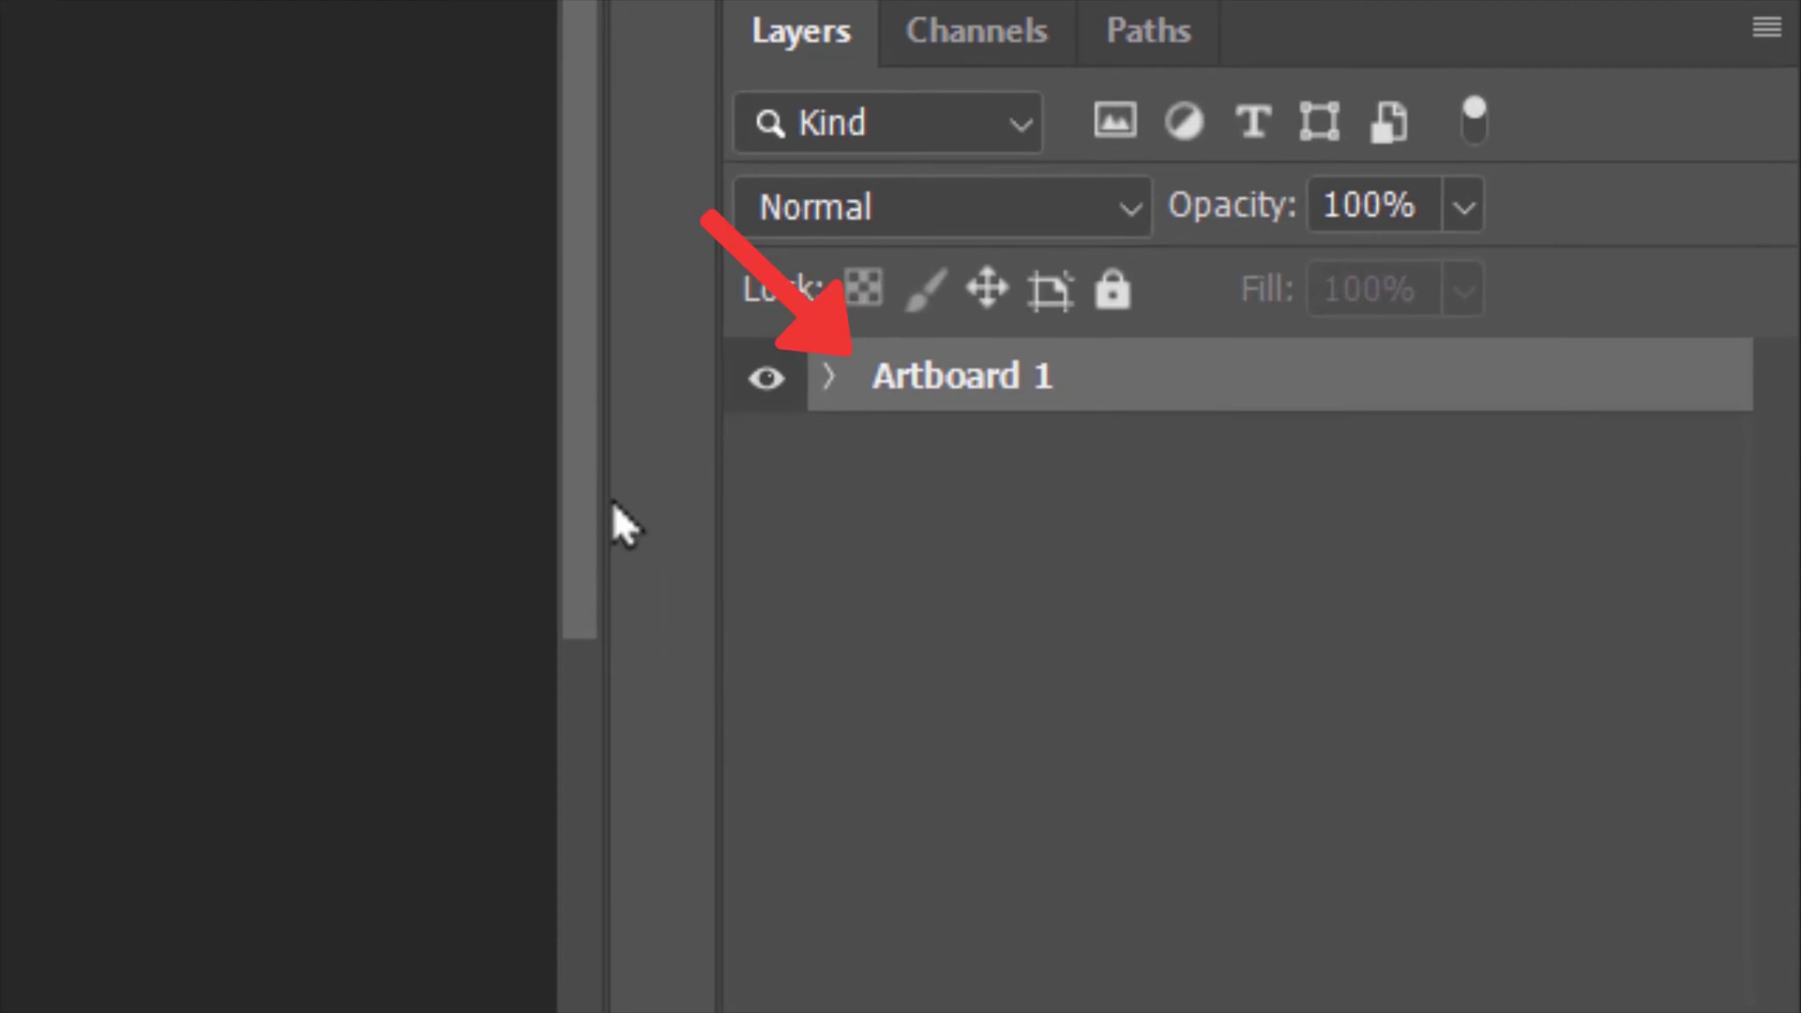
Expand Artboard 1's group in Layers and rename the artboard to 'FIRST'.
left_click(828, 377)
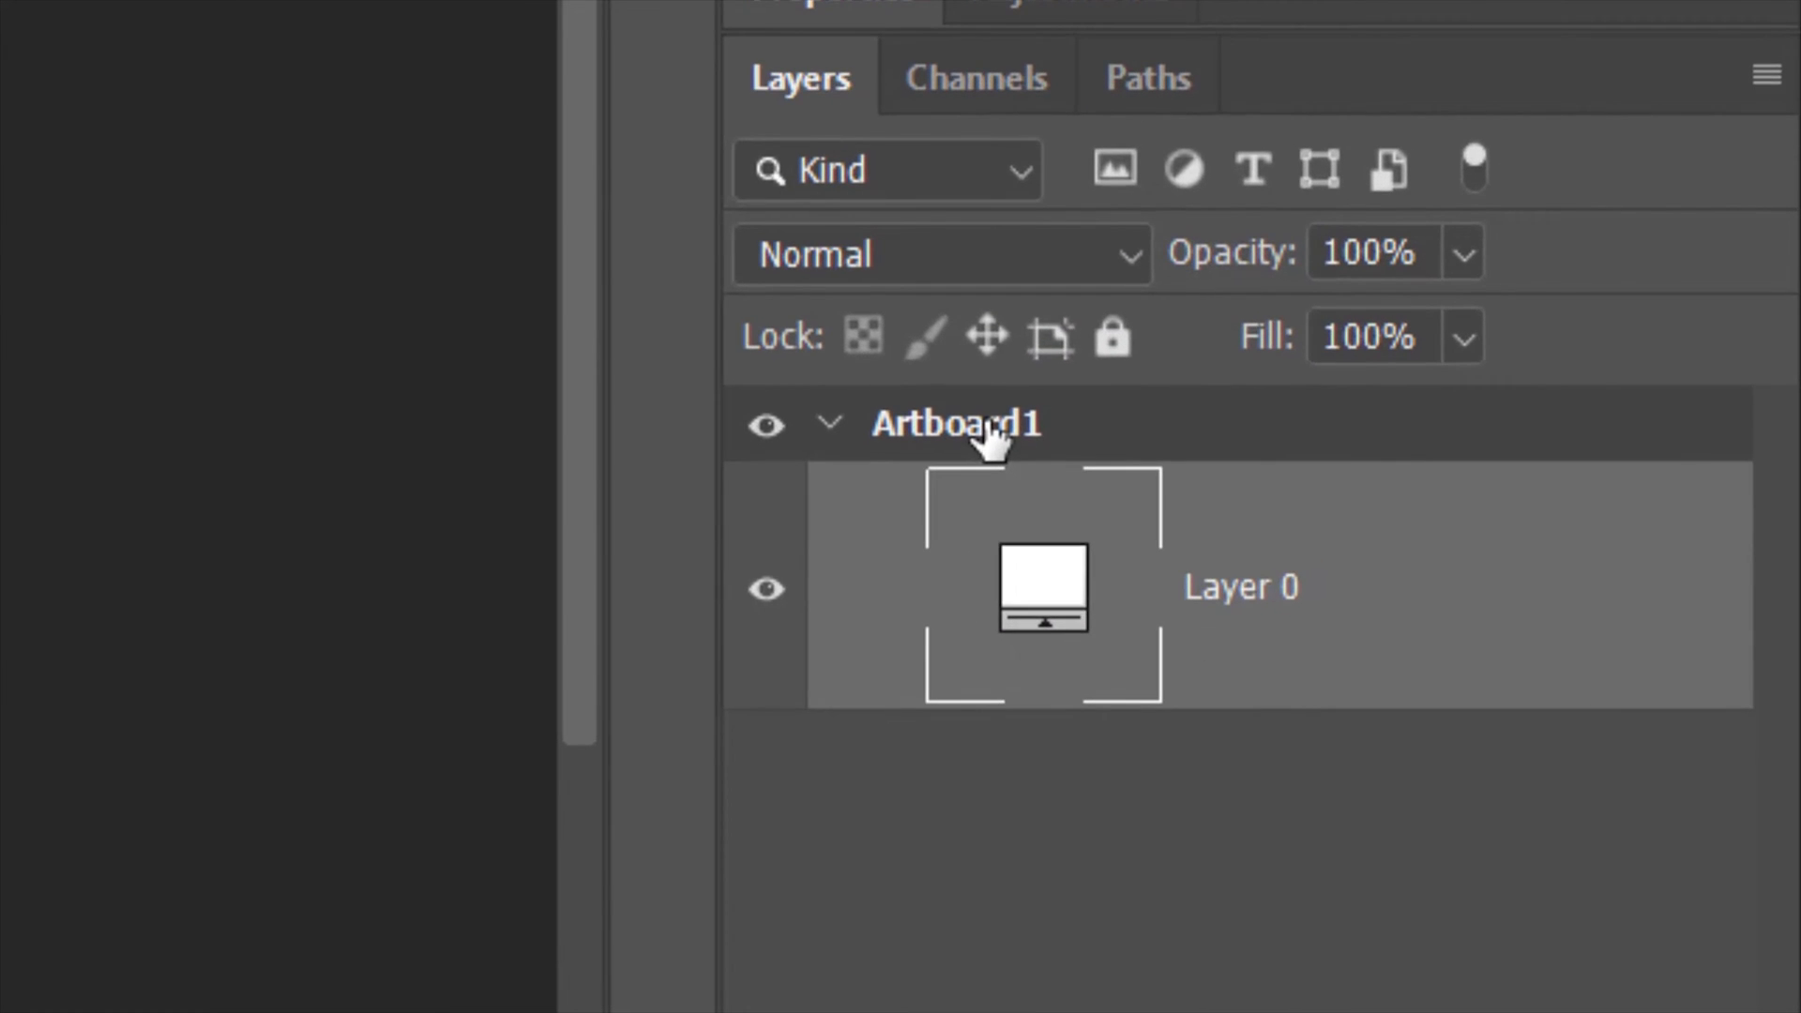
double_click(987, 427)
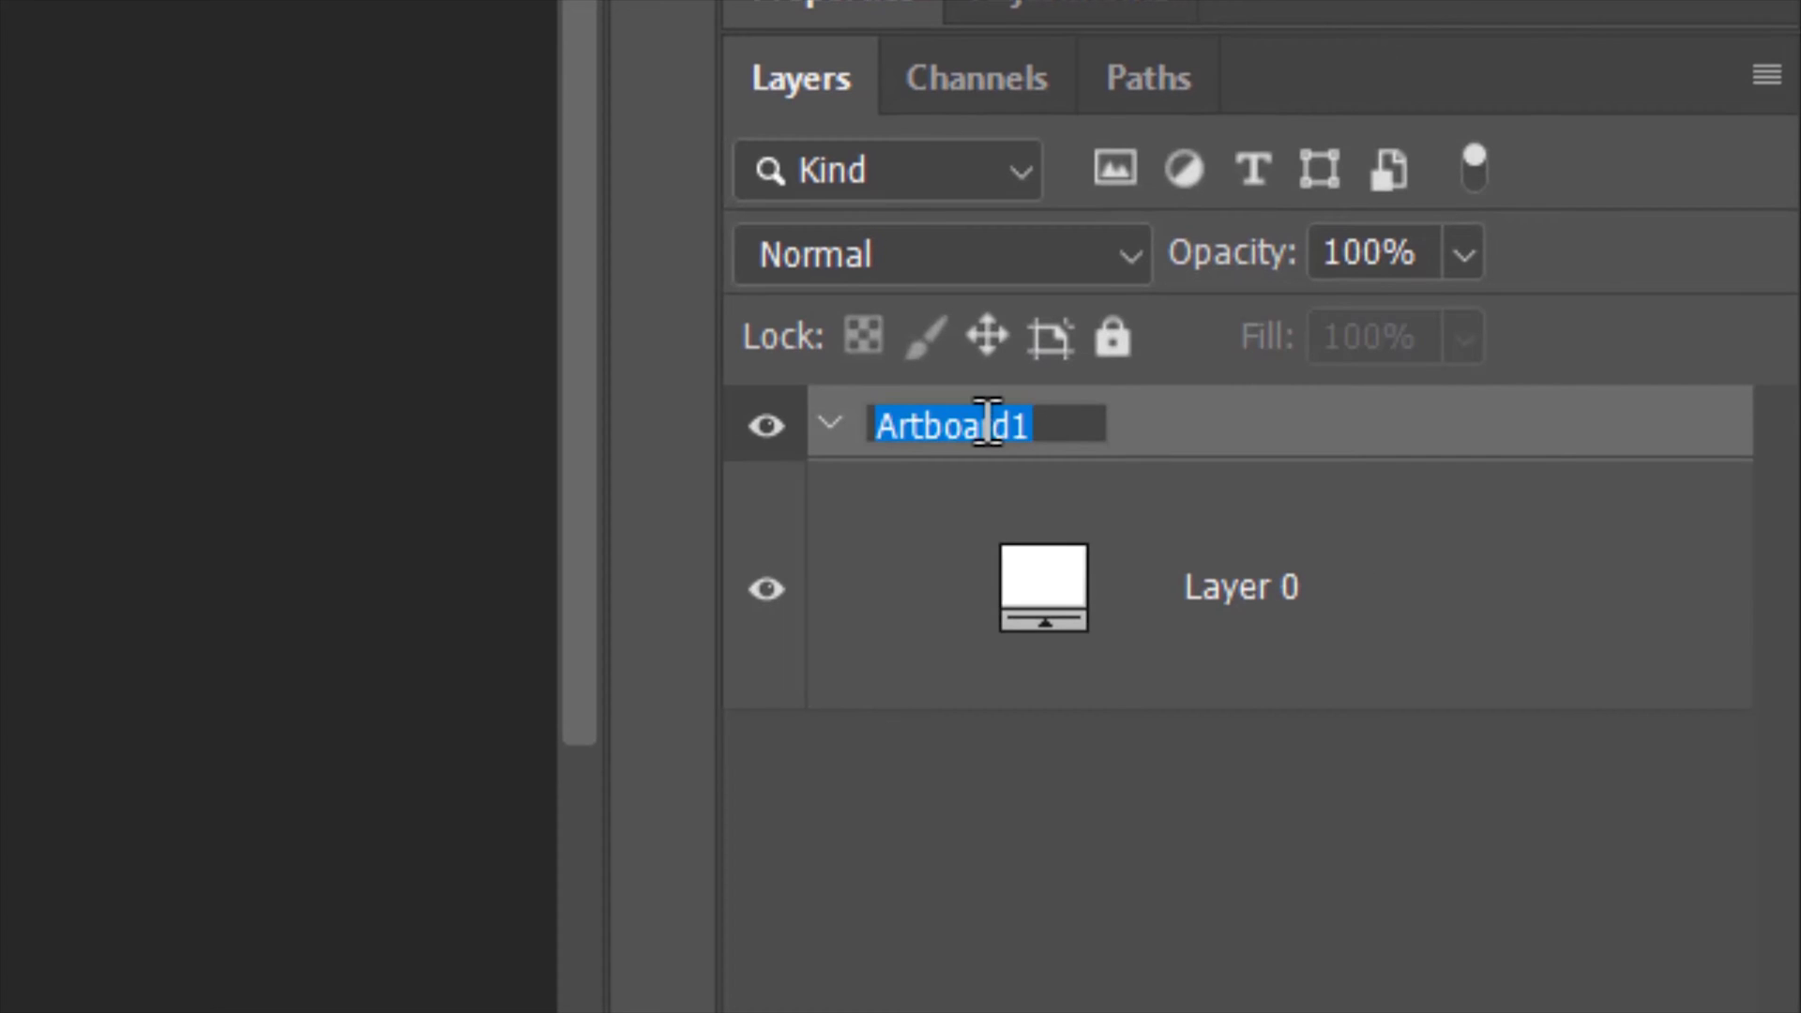
type("FIRST")
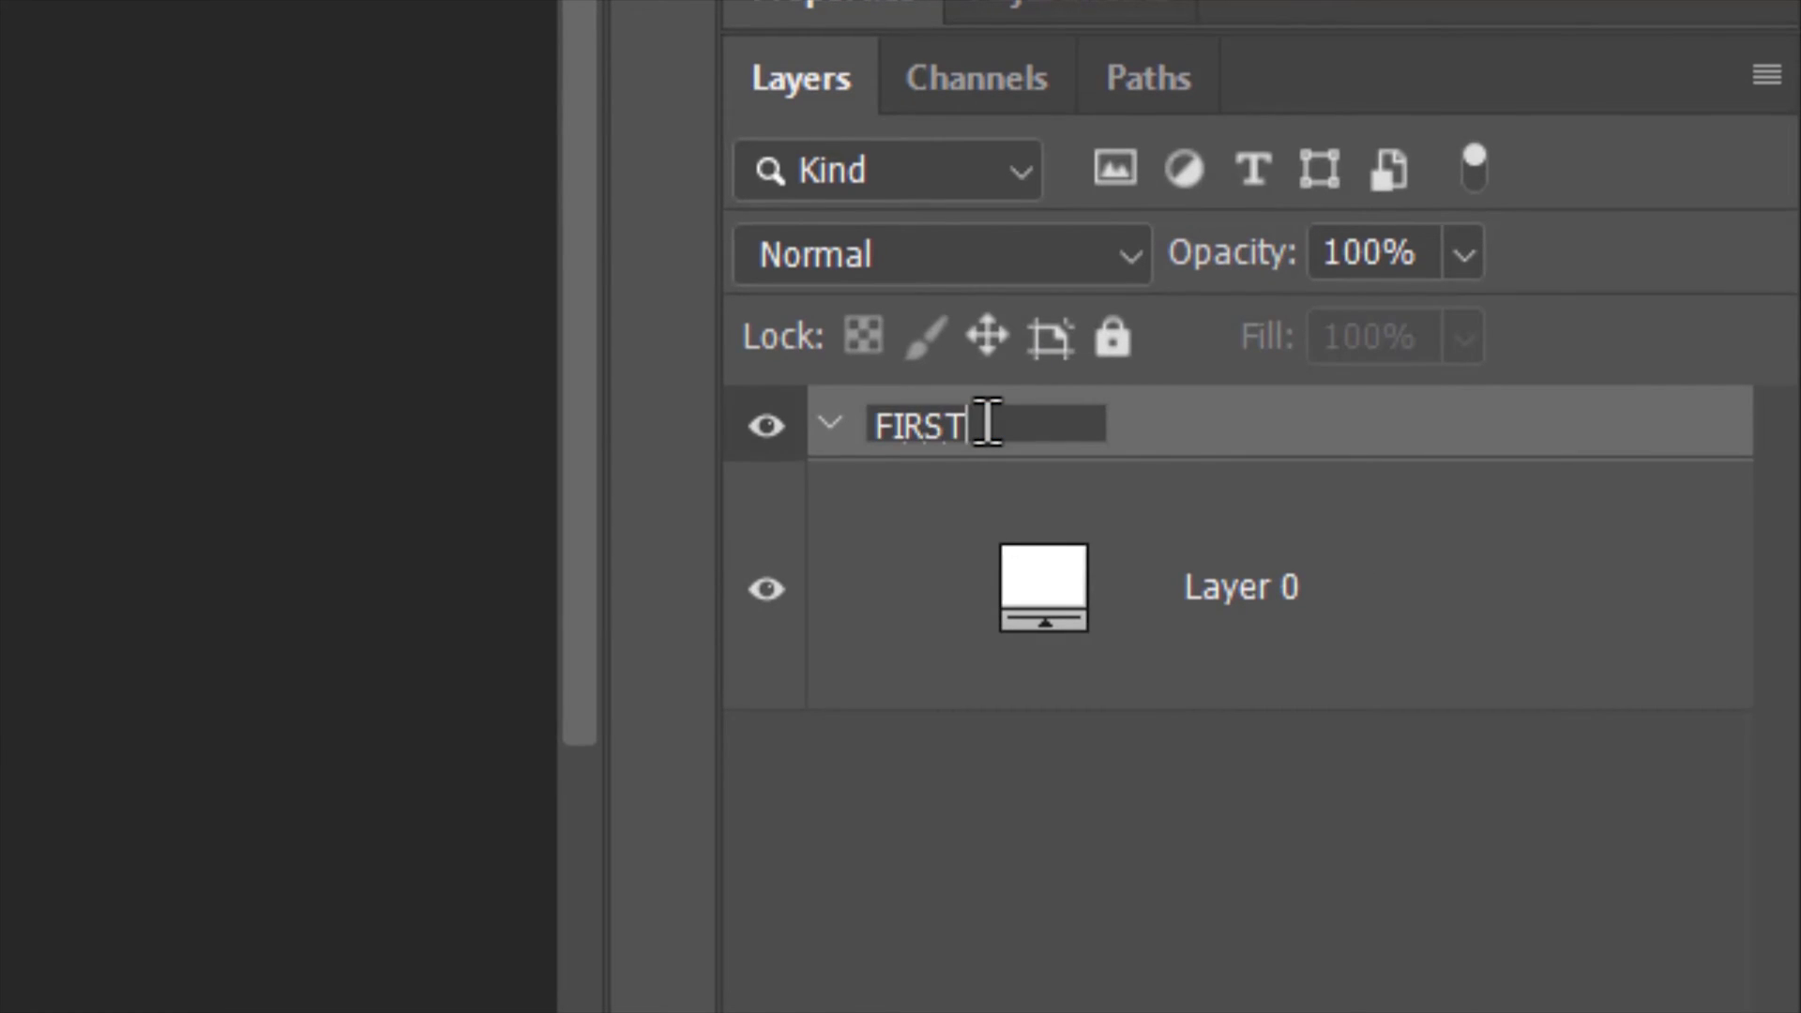
key("Return")
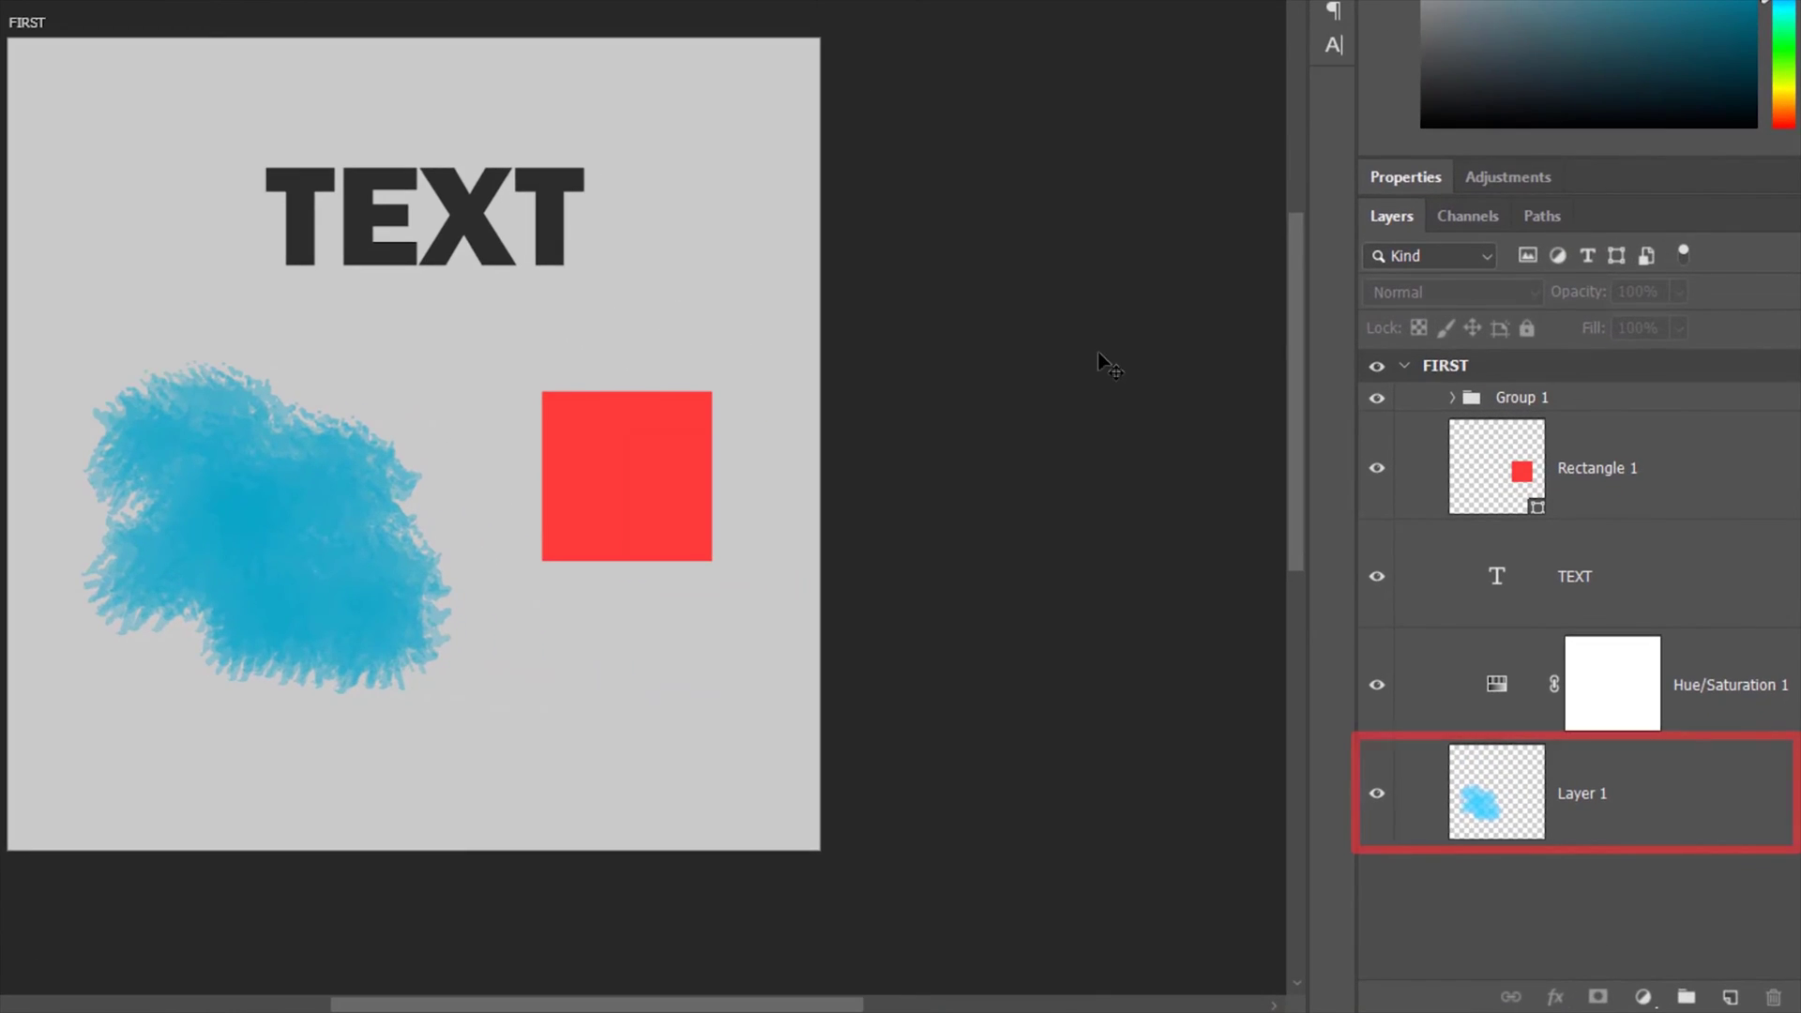
left_click(1378, 796)
left_click(1377, 795)
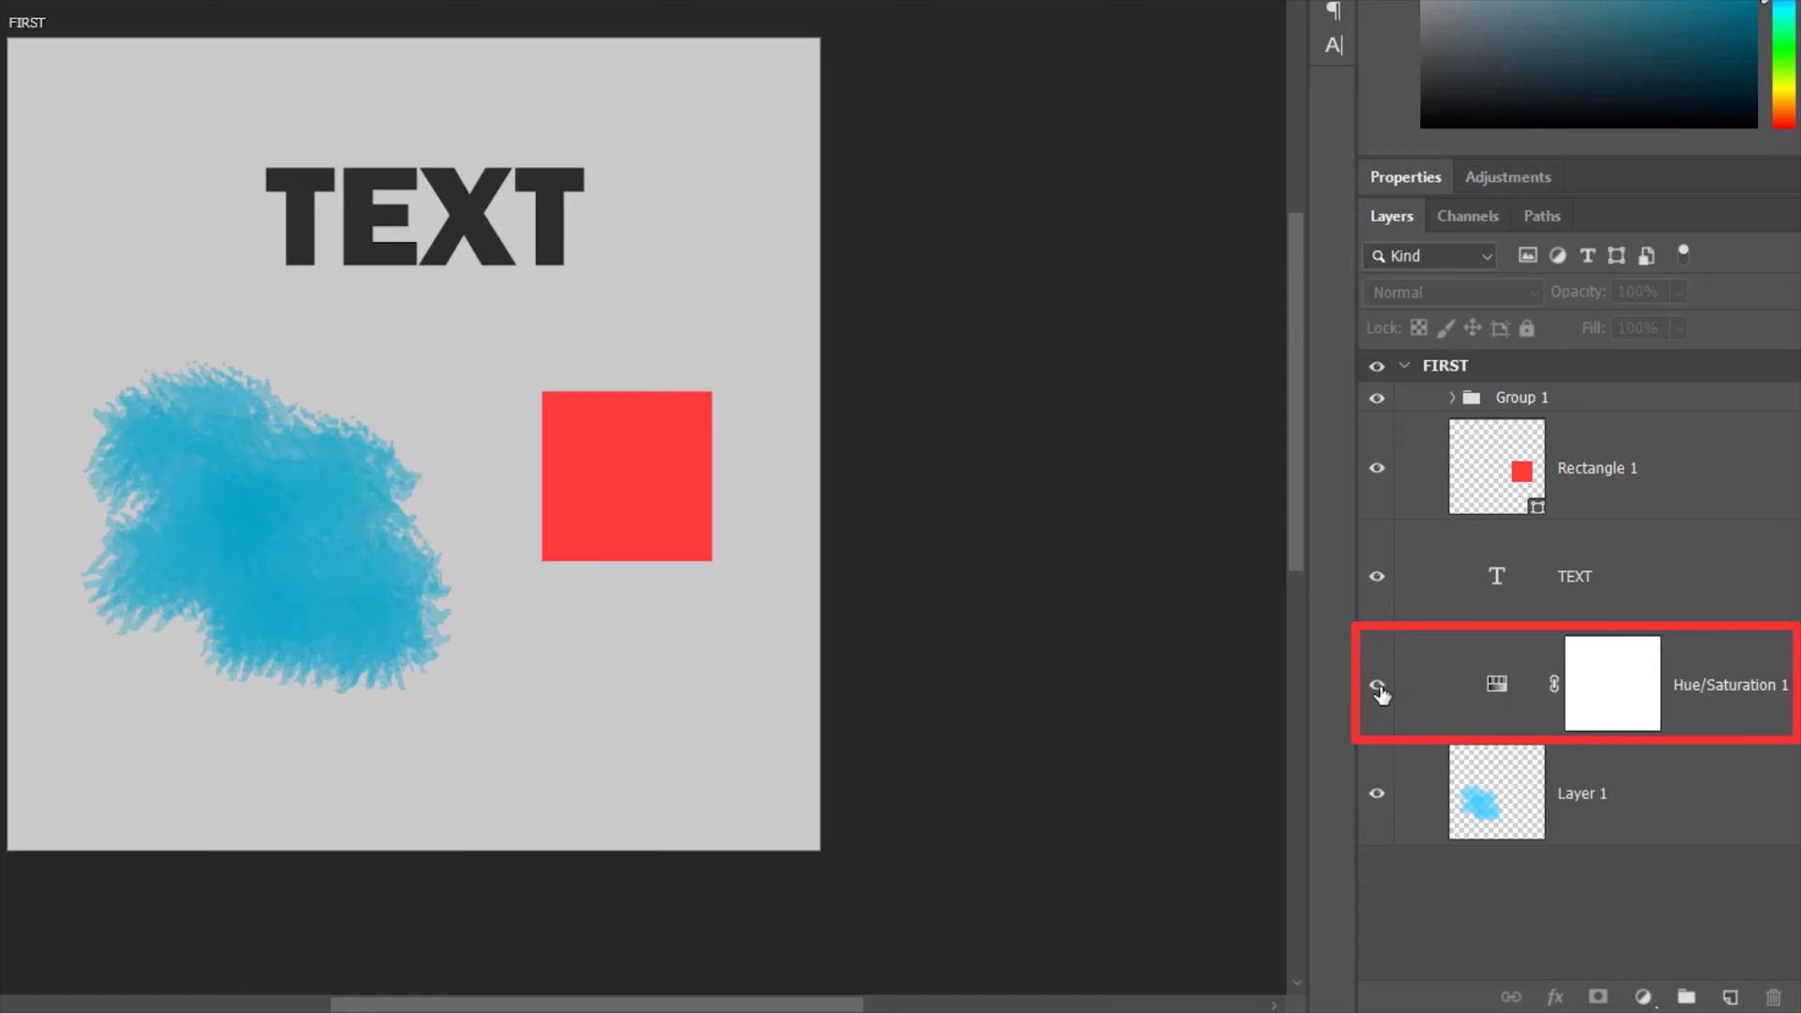
left_click(1378, 687)
left_click(1377, 687)
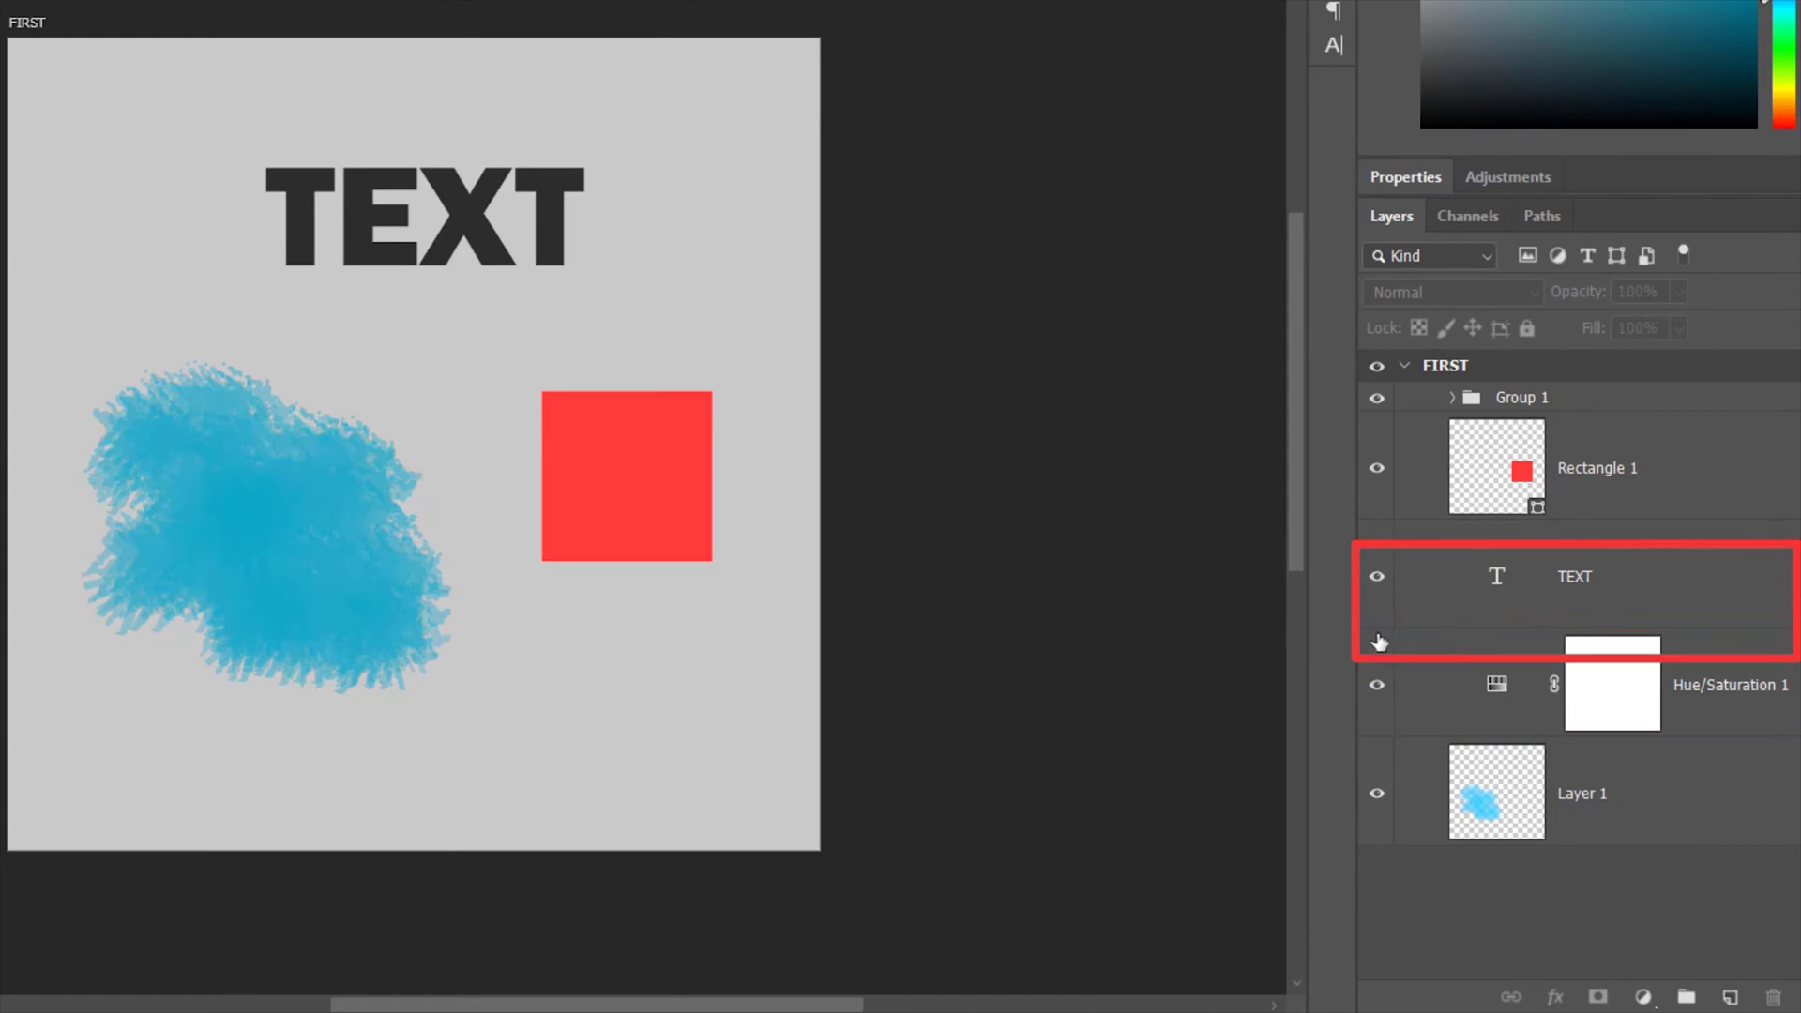
left_click(1377, 579)
left_click(1377, 579)
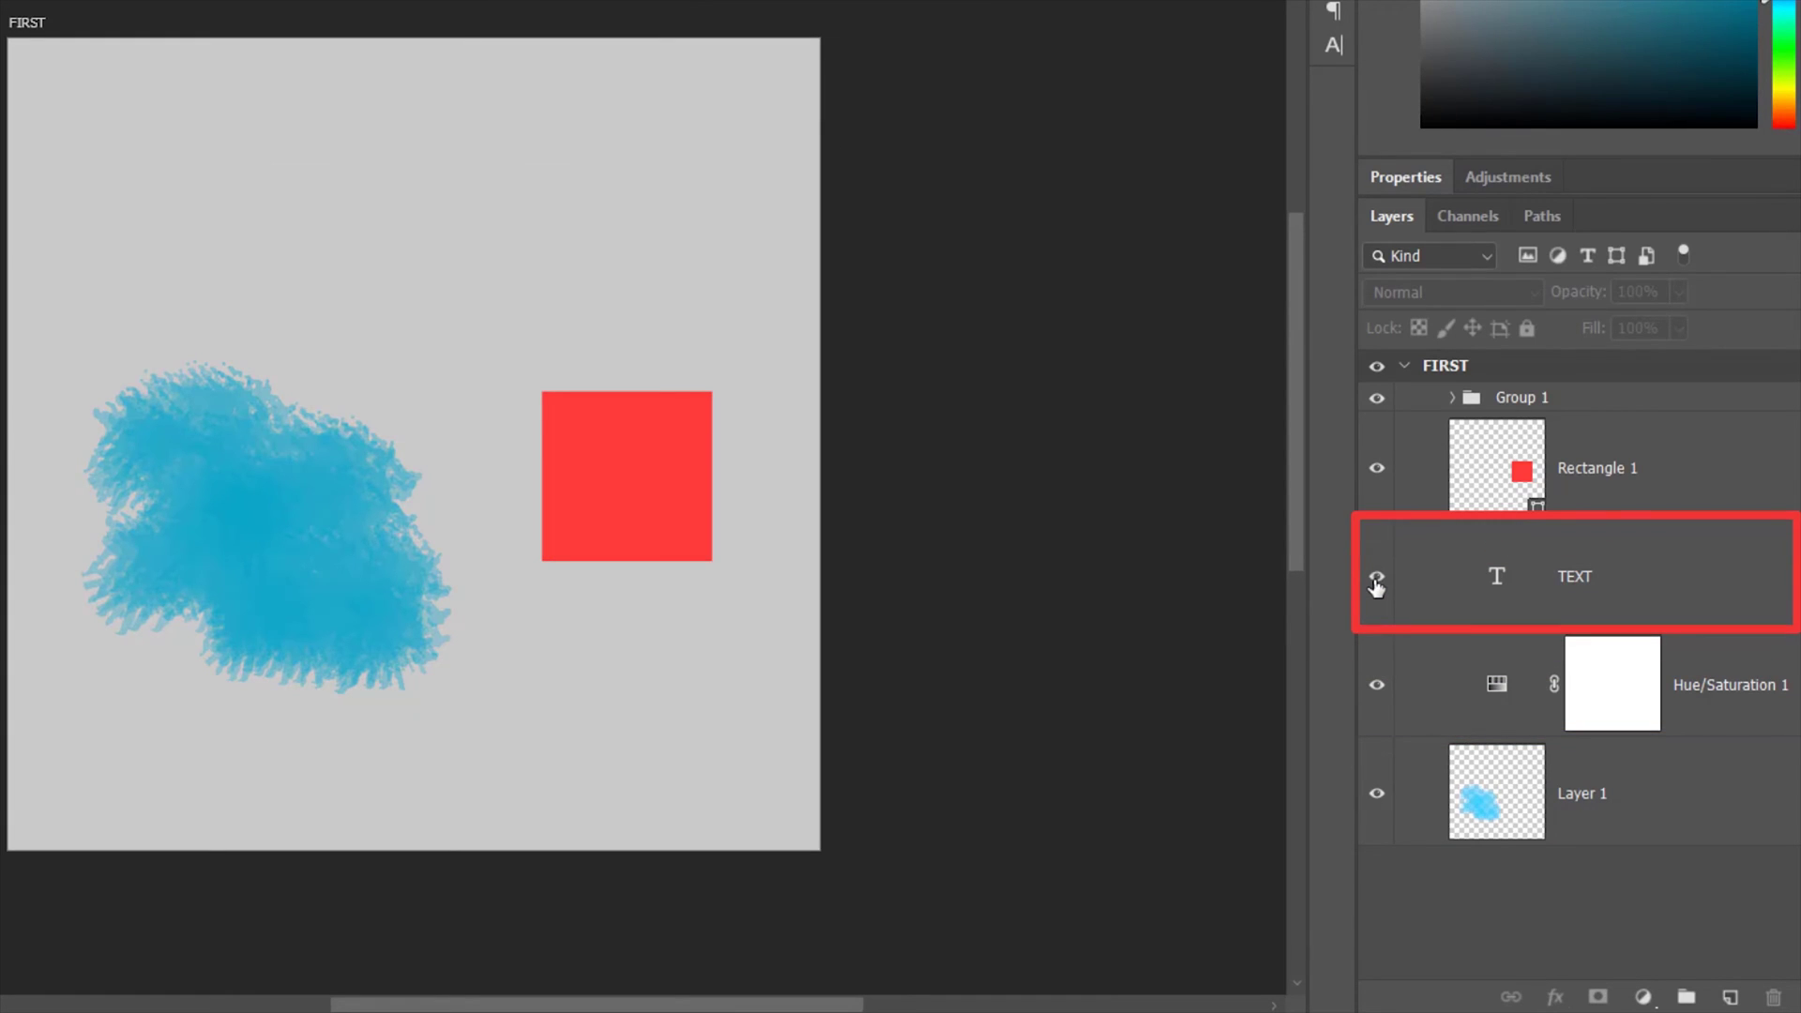
left_click(1377, 469)
left_click(1380, 472)
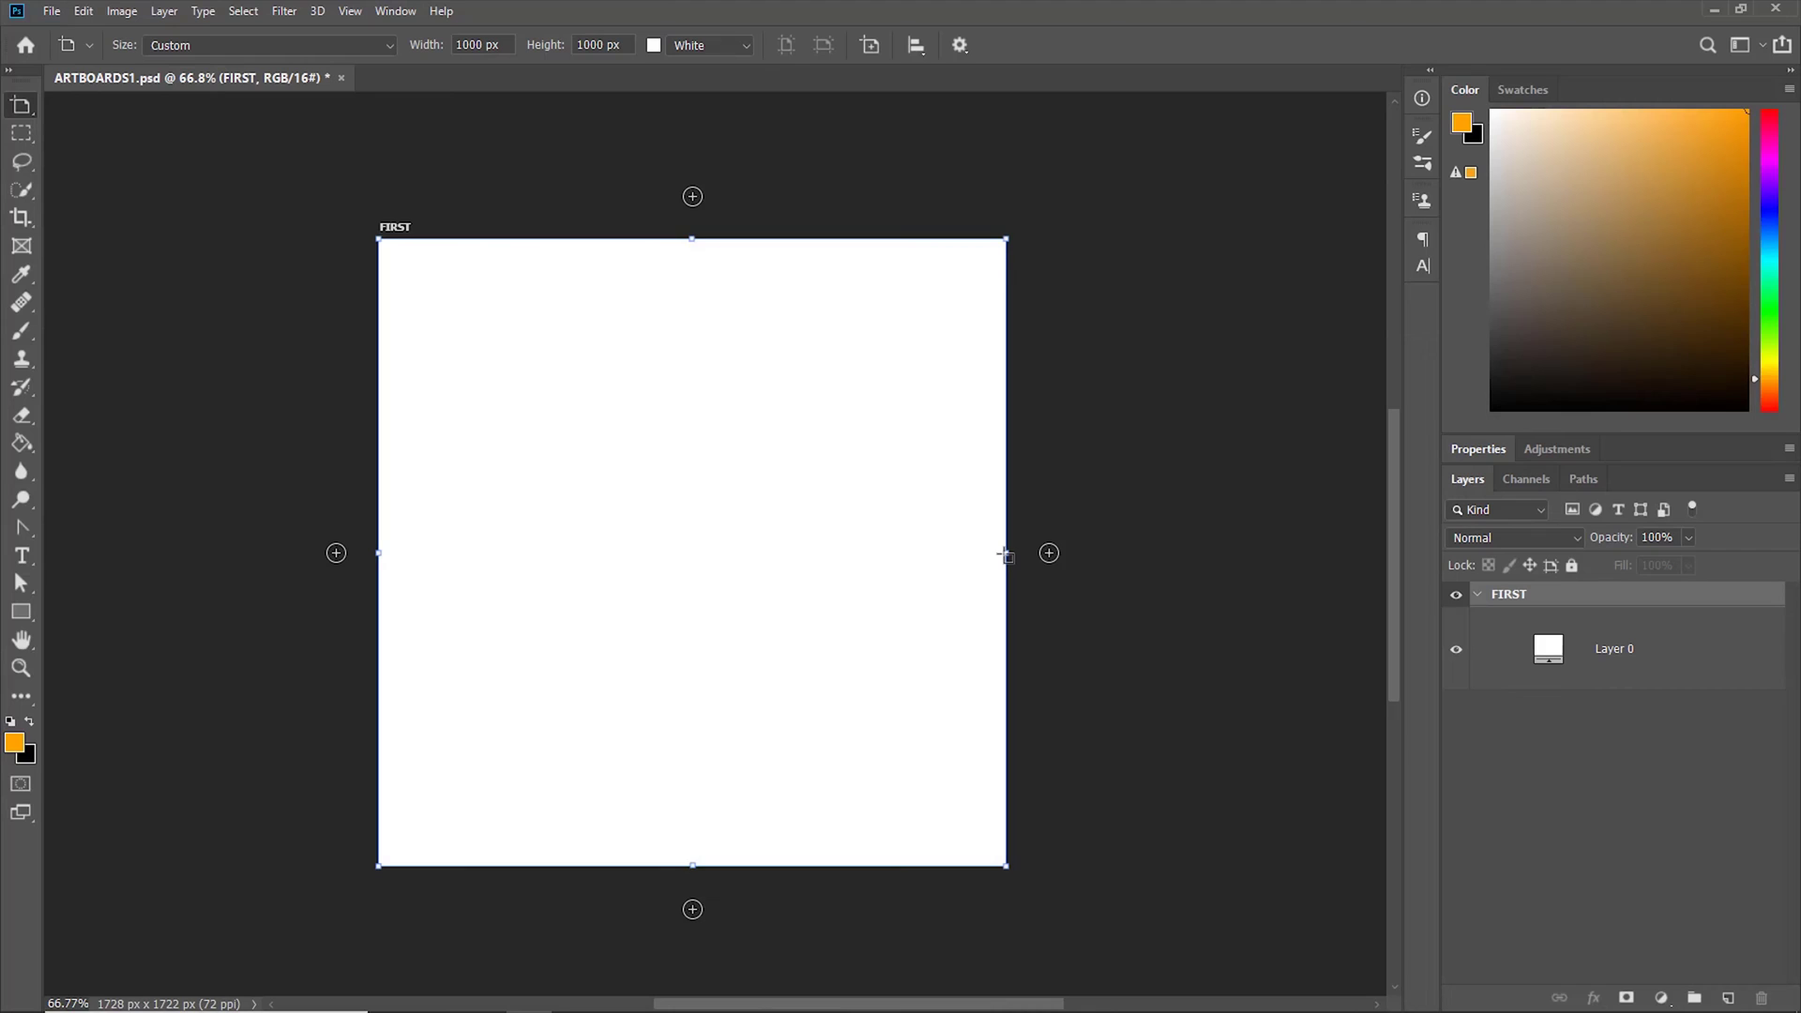
Drag FIRST's right, bottom and top-right handles to widen to 1222 px, heighten, then shrink it.
left_click_drag(1004, 555, 1142, 561)
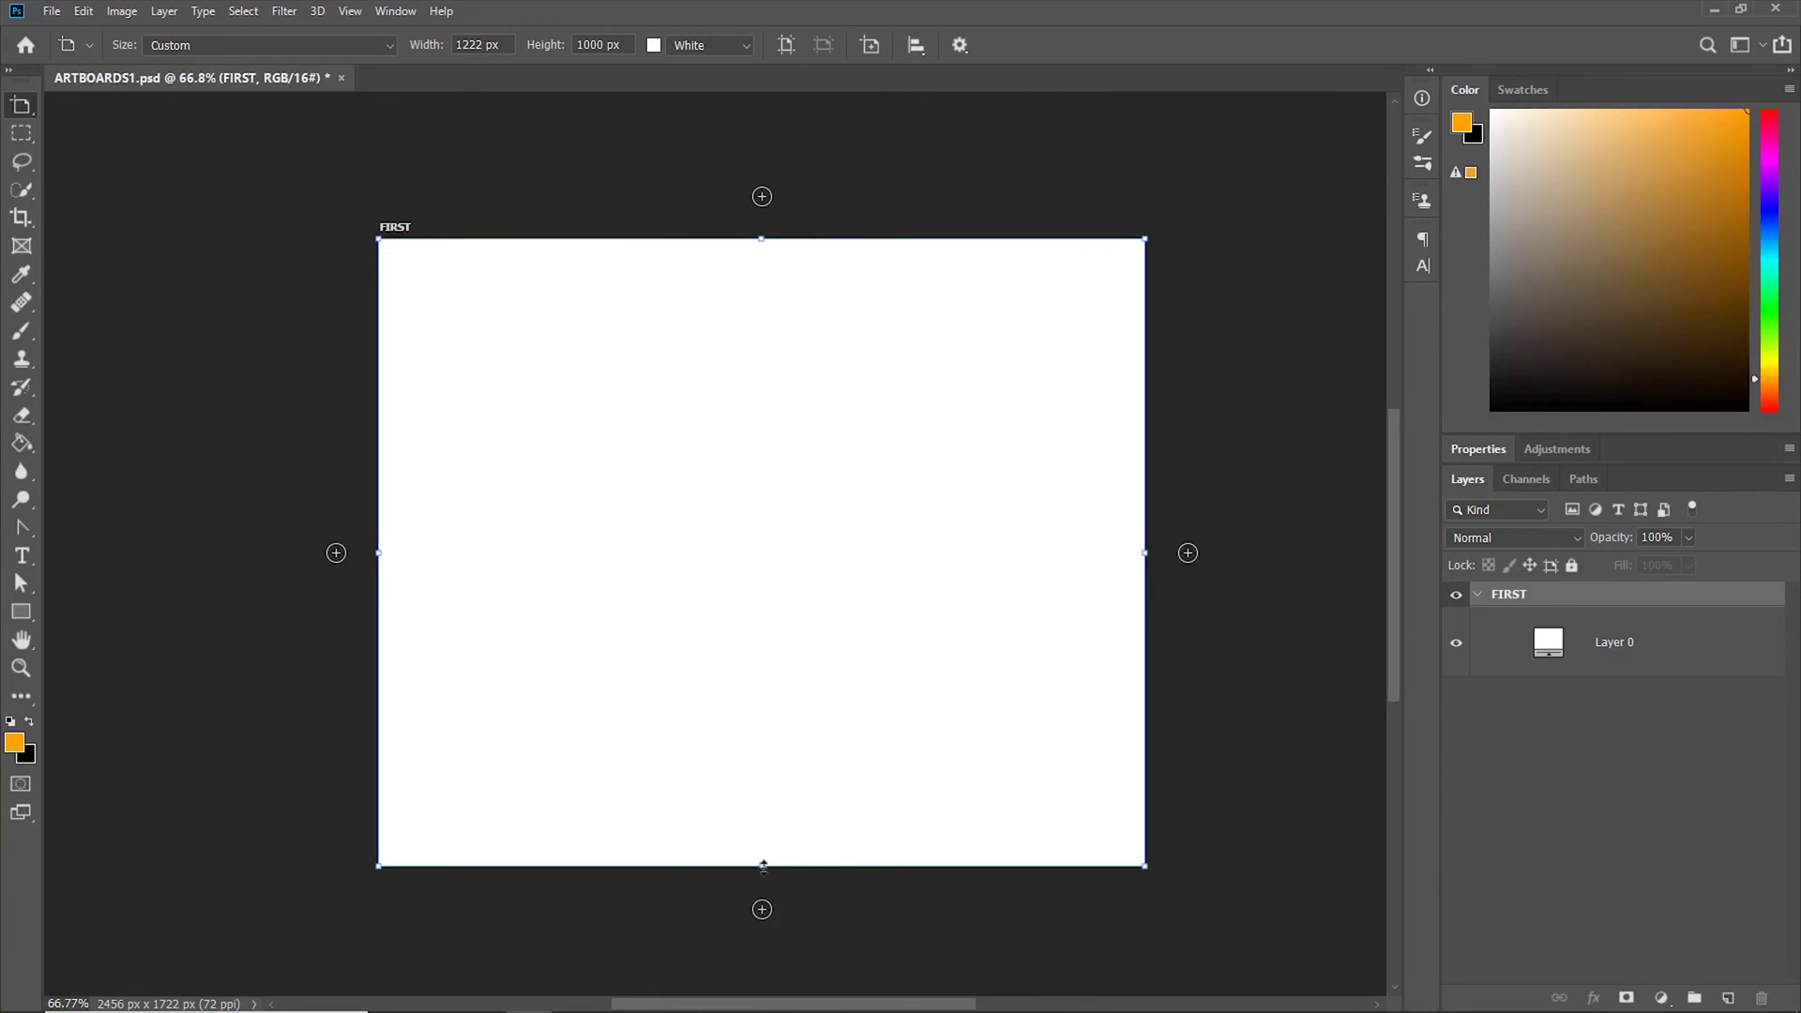
left_click_drag(762, 864, 763, 924)
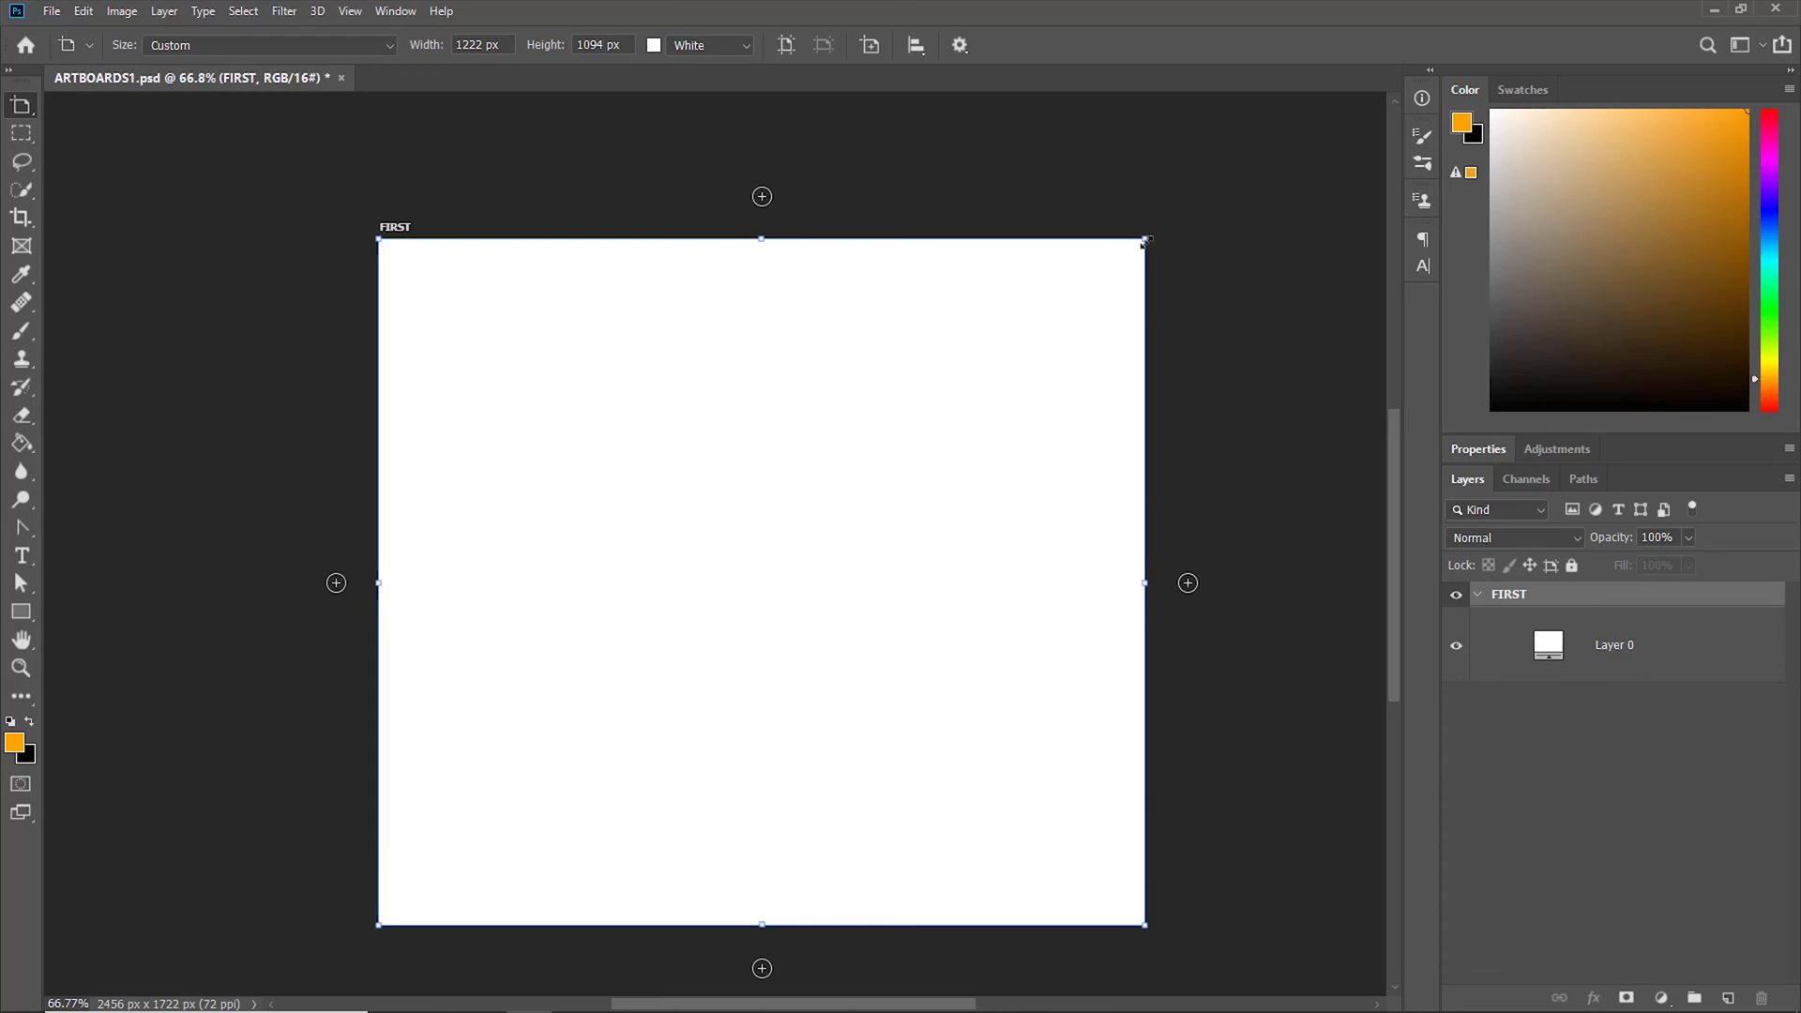
left_click_drag(1144, 242, 825, 281)
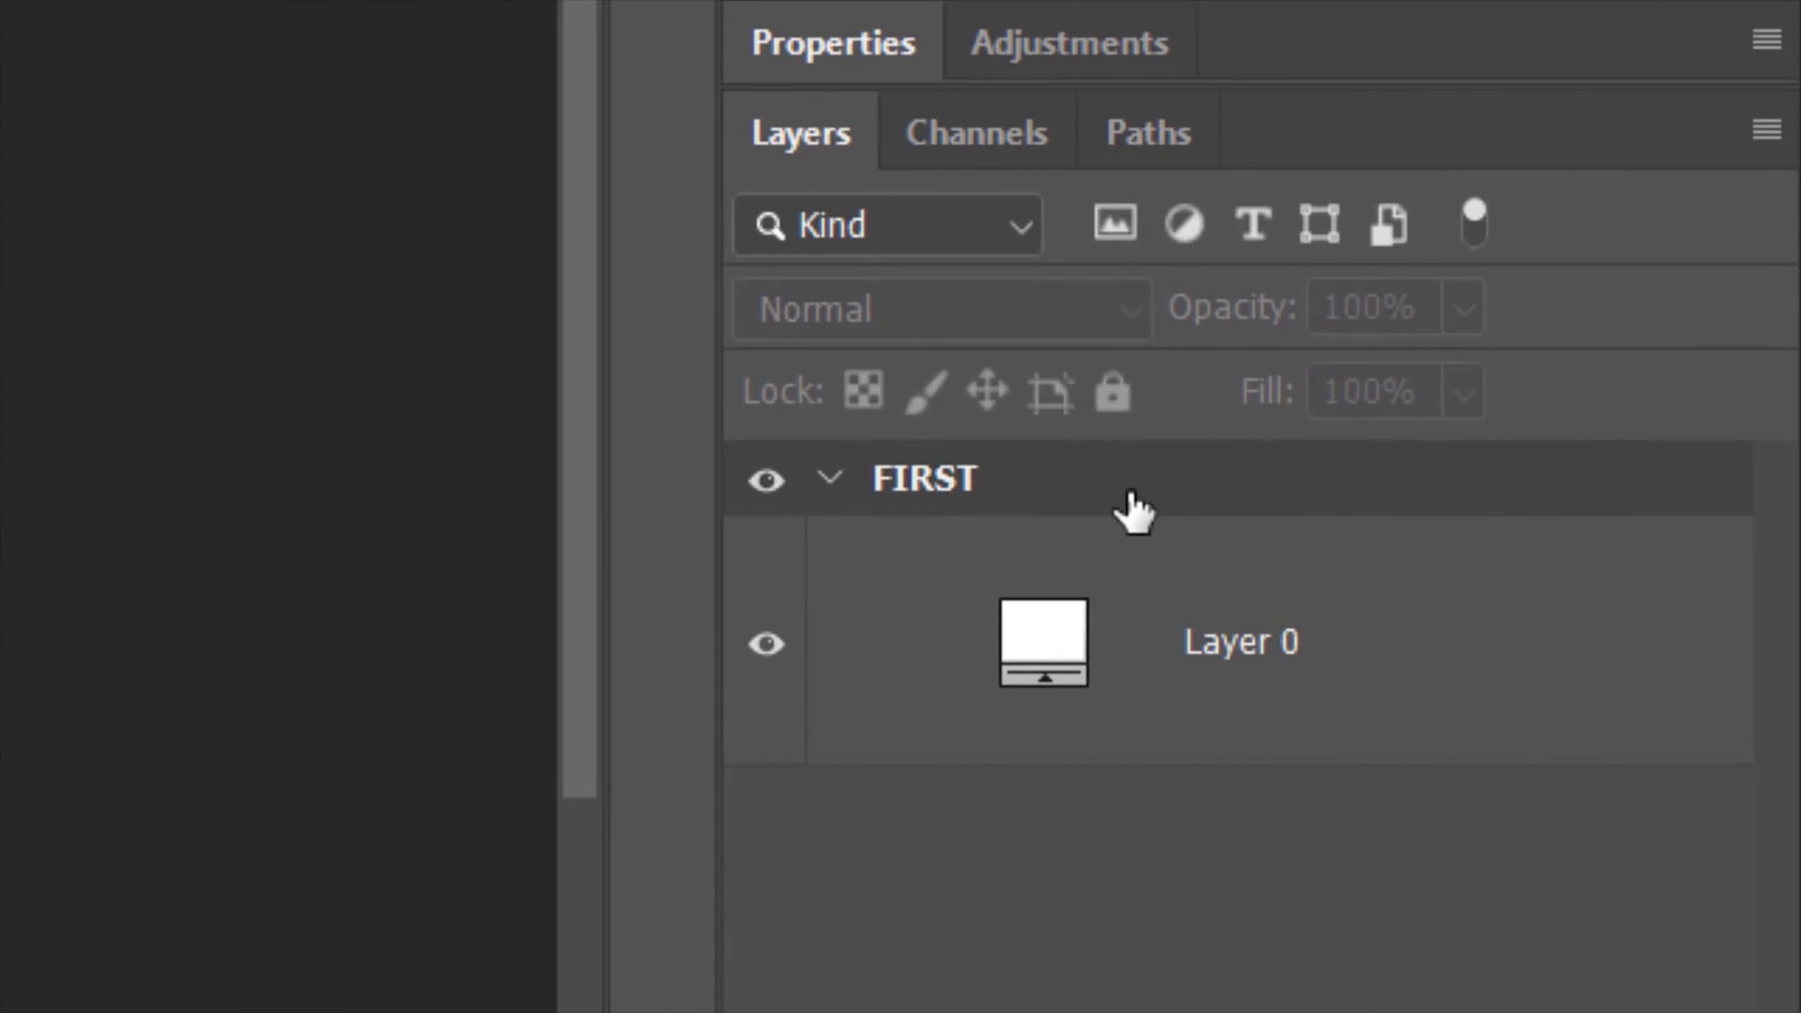
Select FIRST and drag its right, bottom and top-right handles until it is roughly square.
left_click(1577, 601)
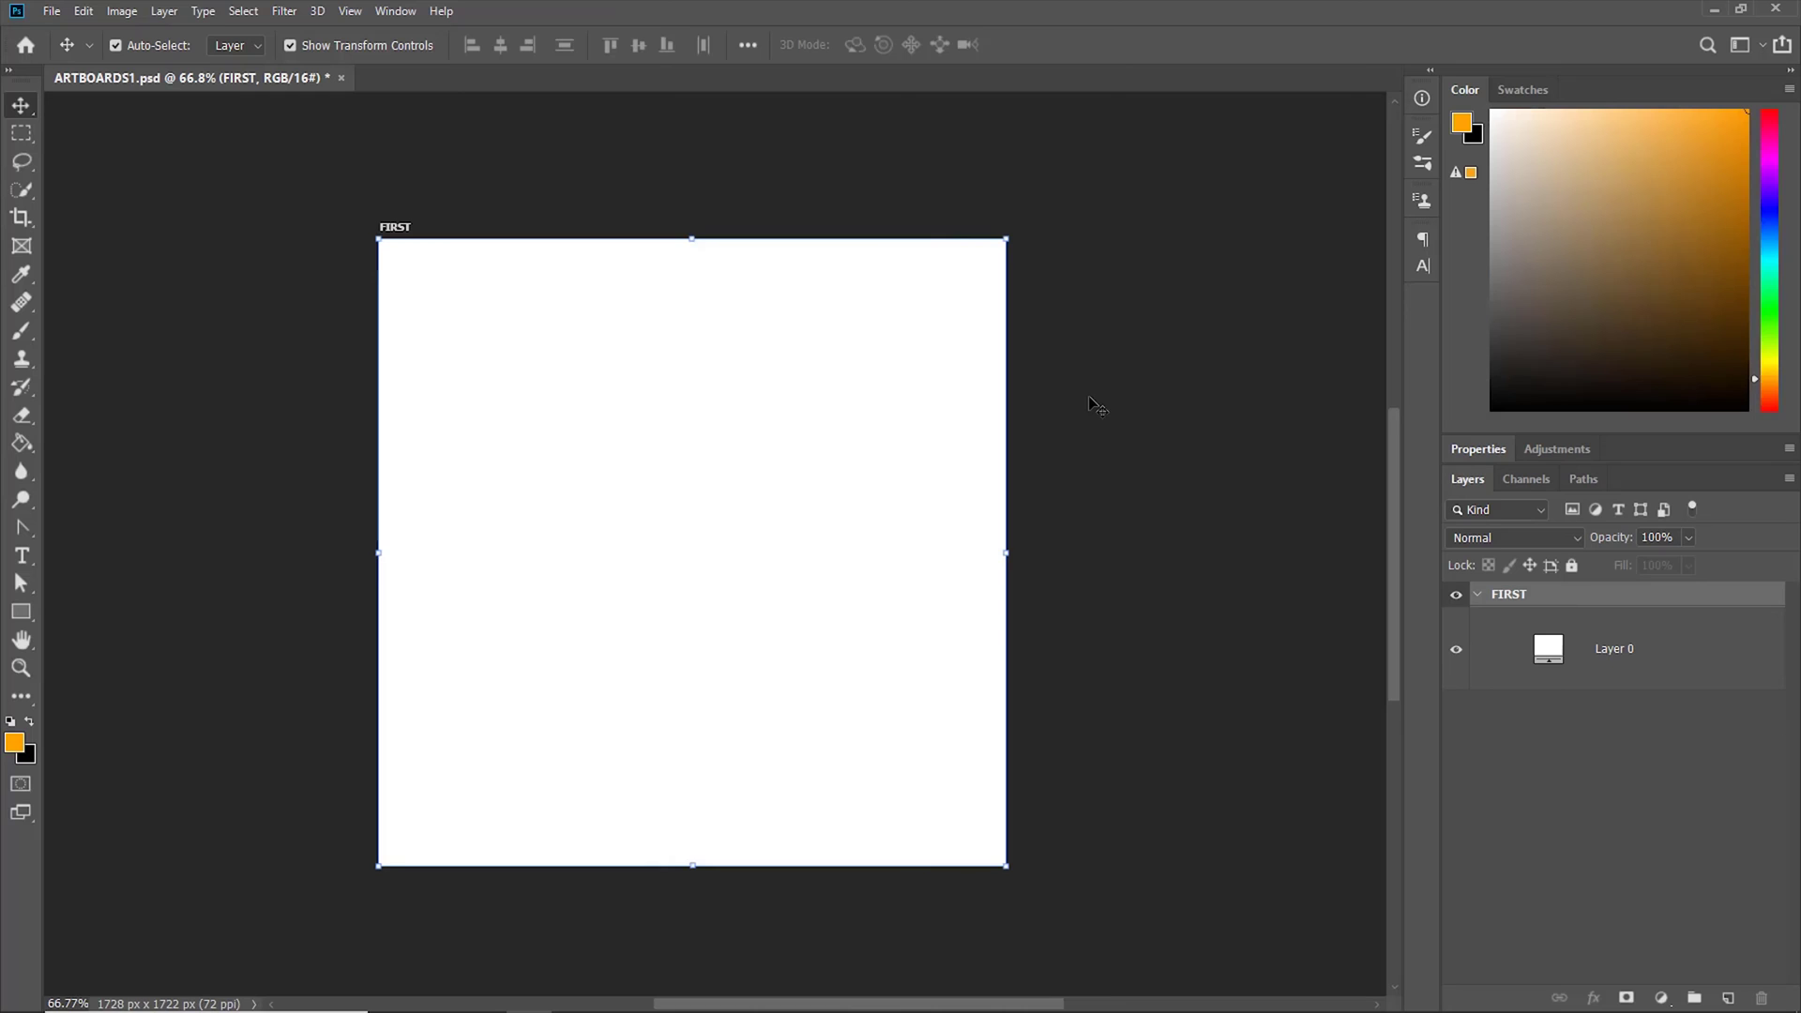
left_click_drag(1003, 551, 1146, 550)
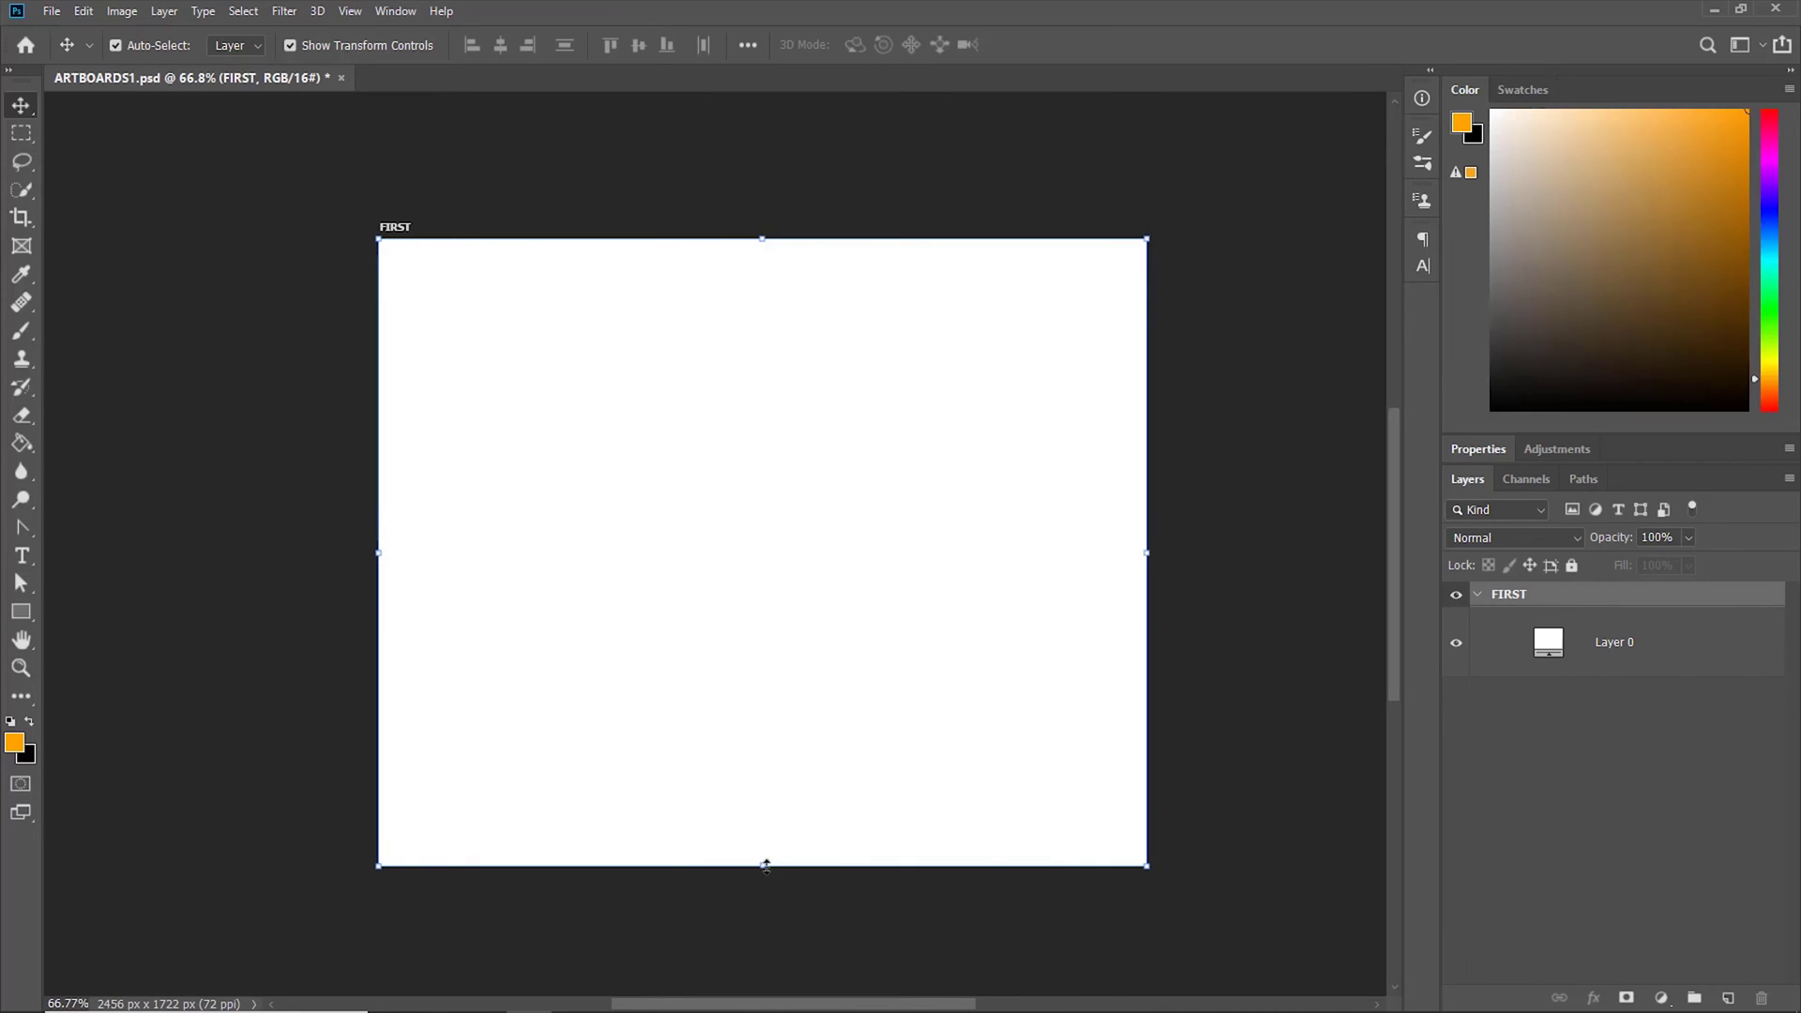
left_click_drag(762, 863, 762, 694)
left_click_drag(1146, 238, 945, 375)
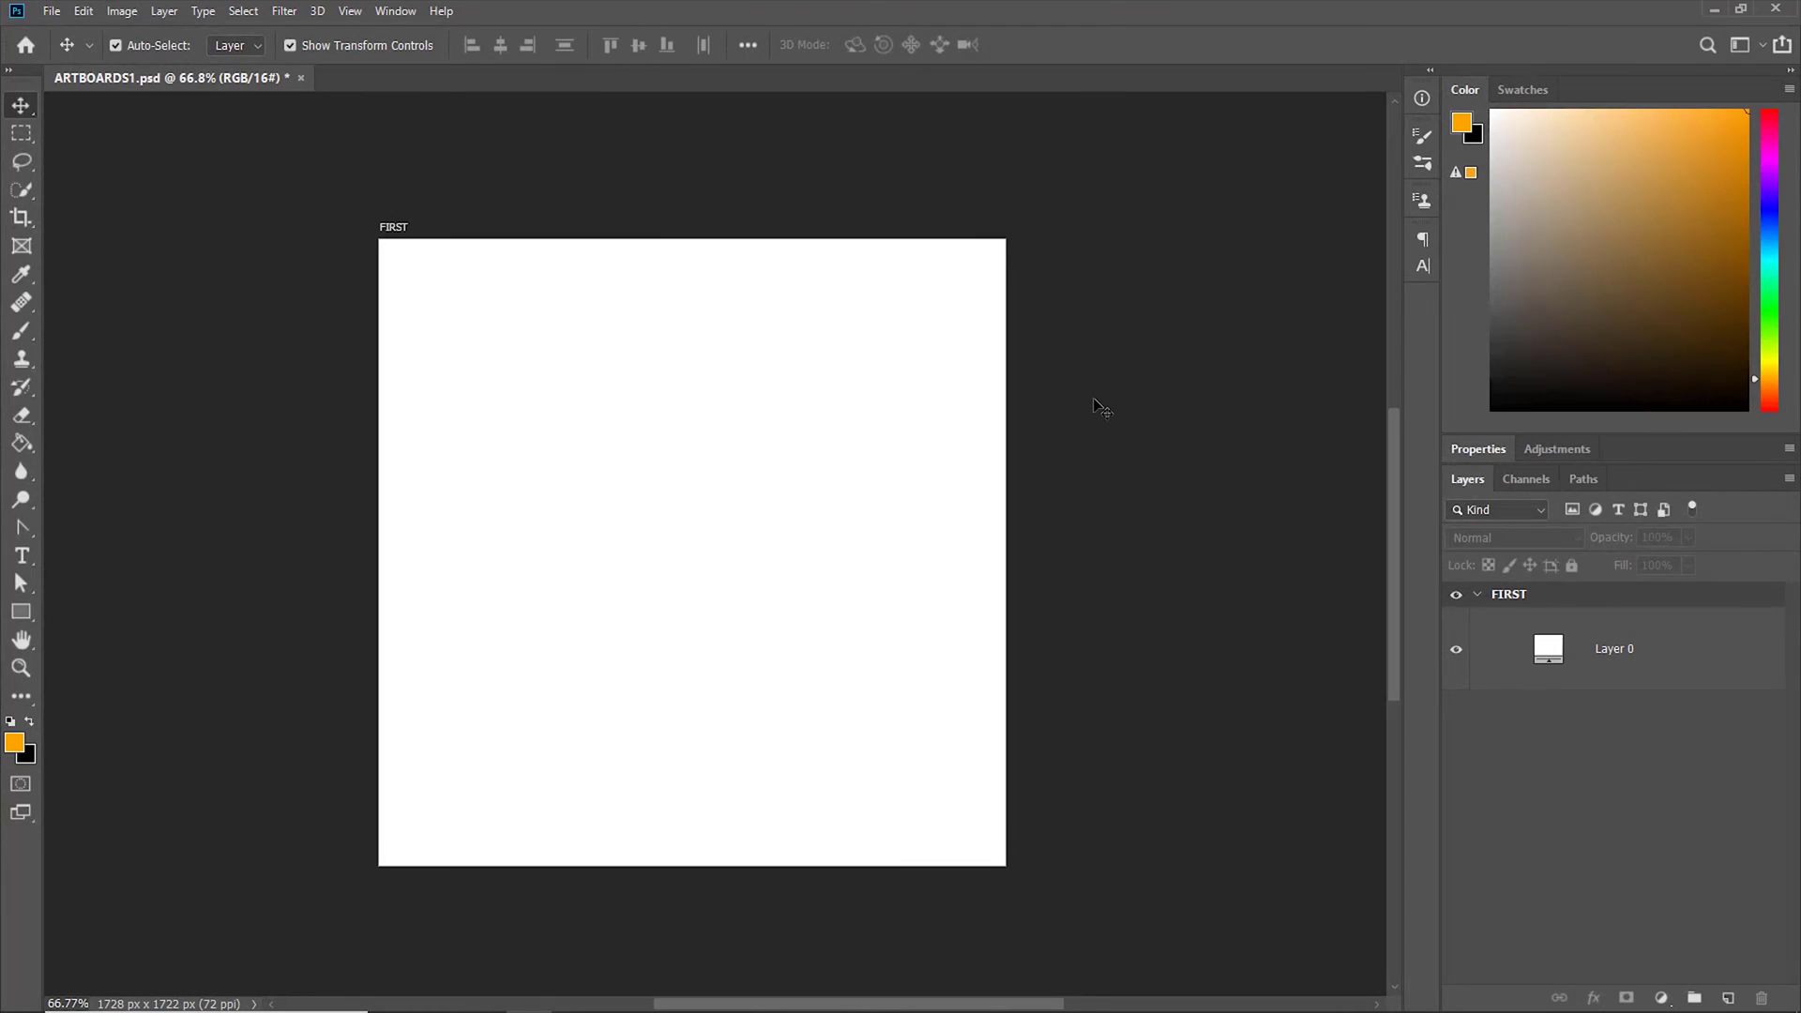
Activate the Artboard tool with Shift+V and show the artboard size preset list.
key("shift+v")
left_click(607, 246)
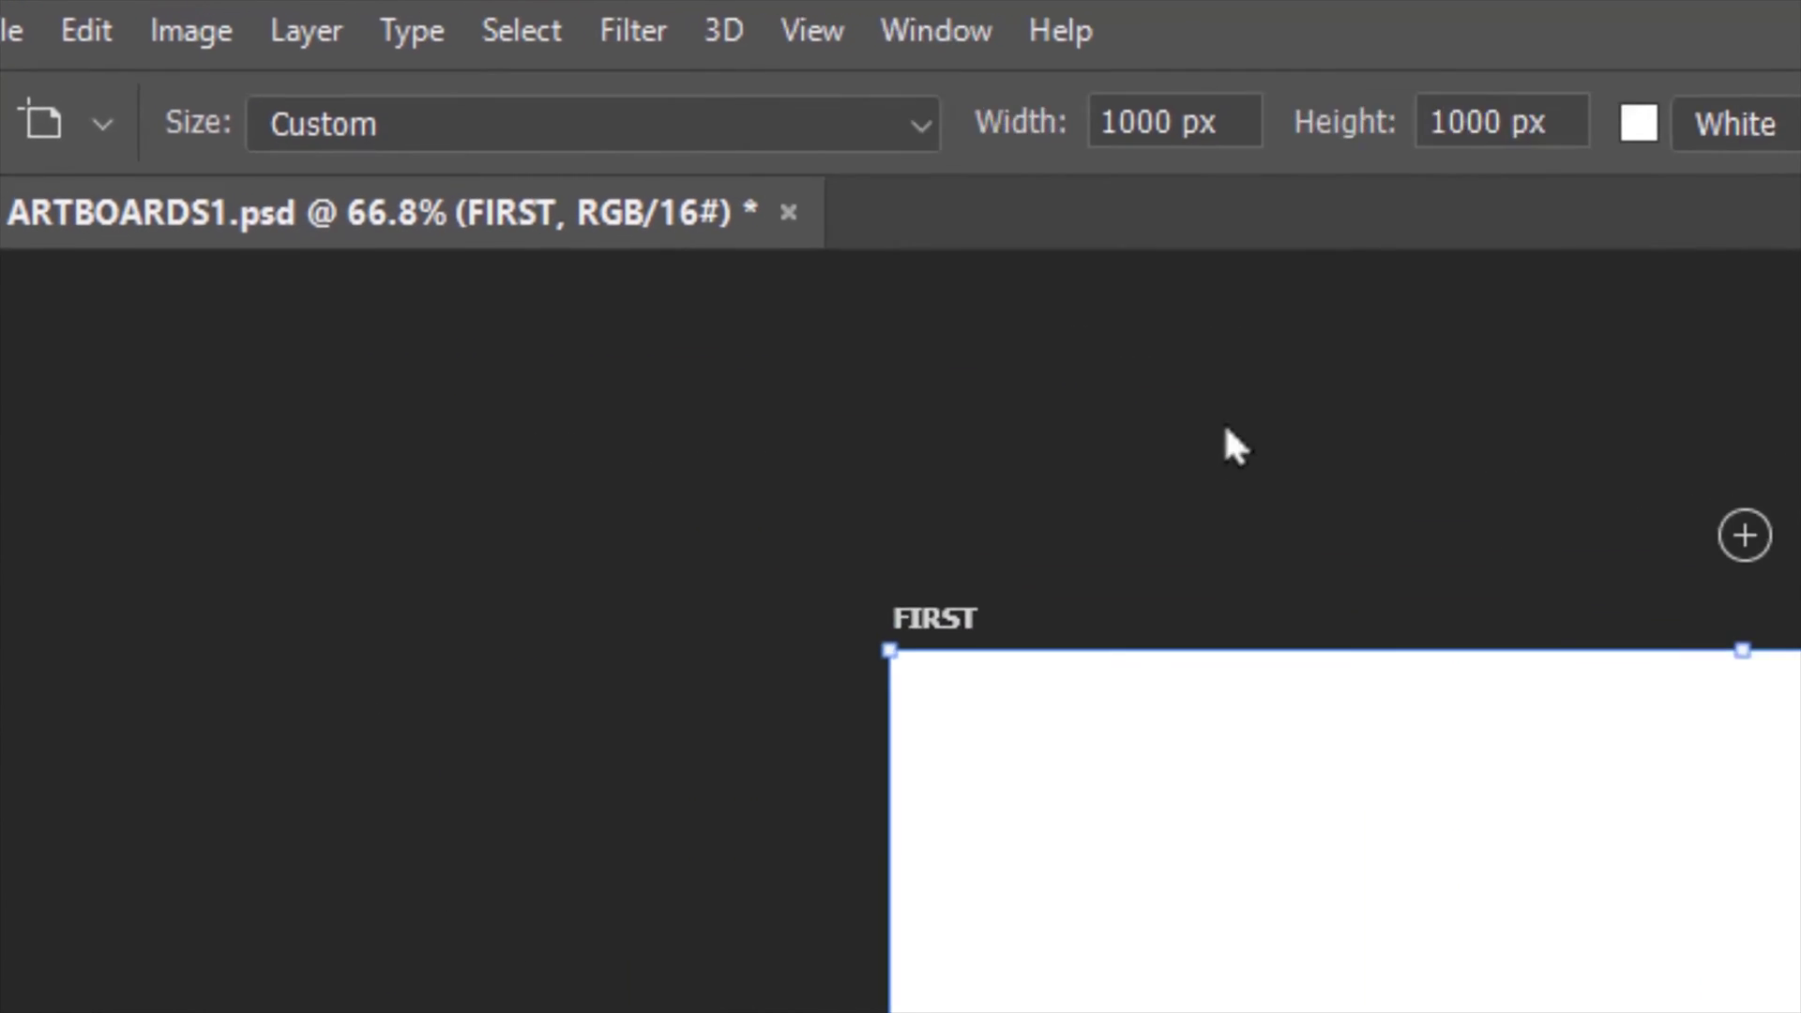
left_click(369, 45)
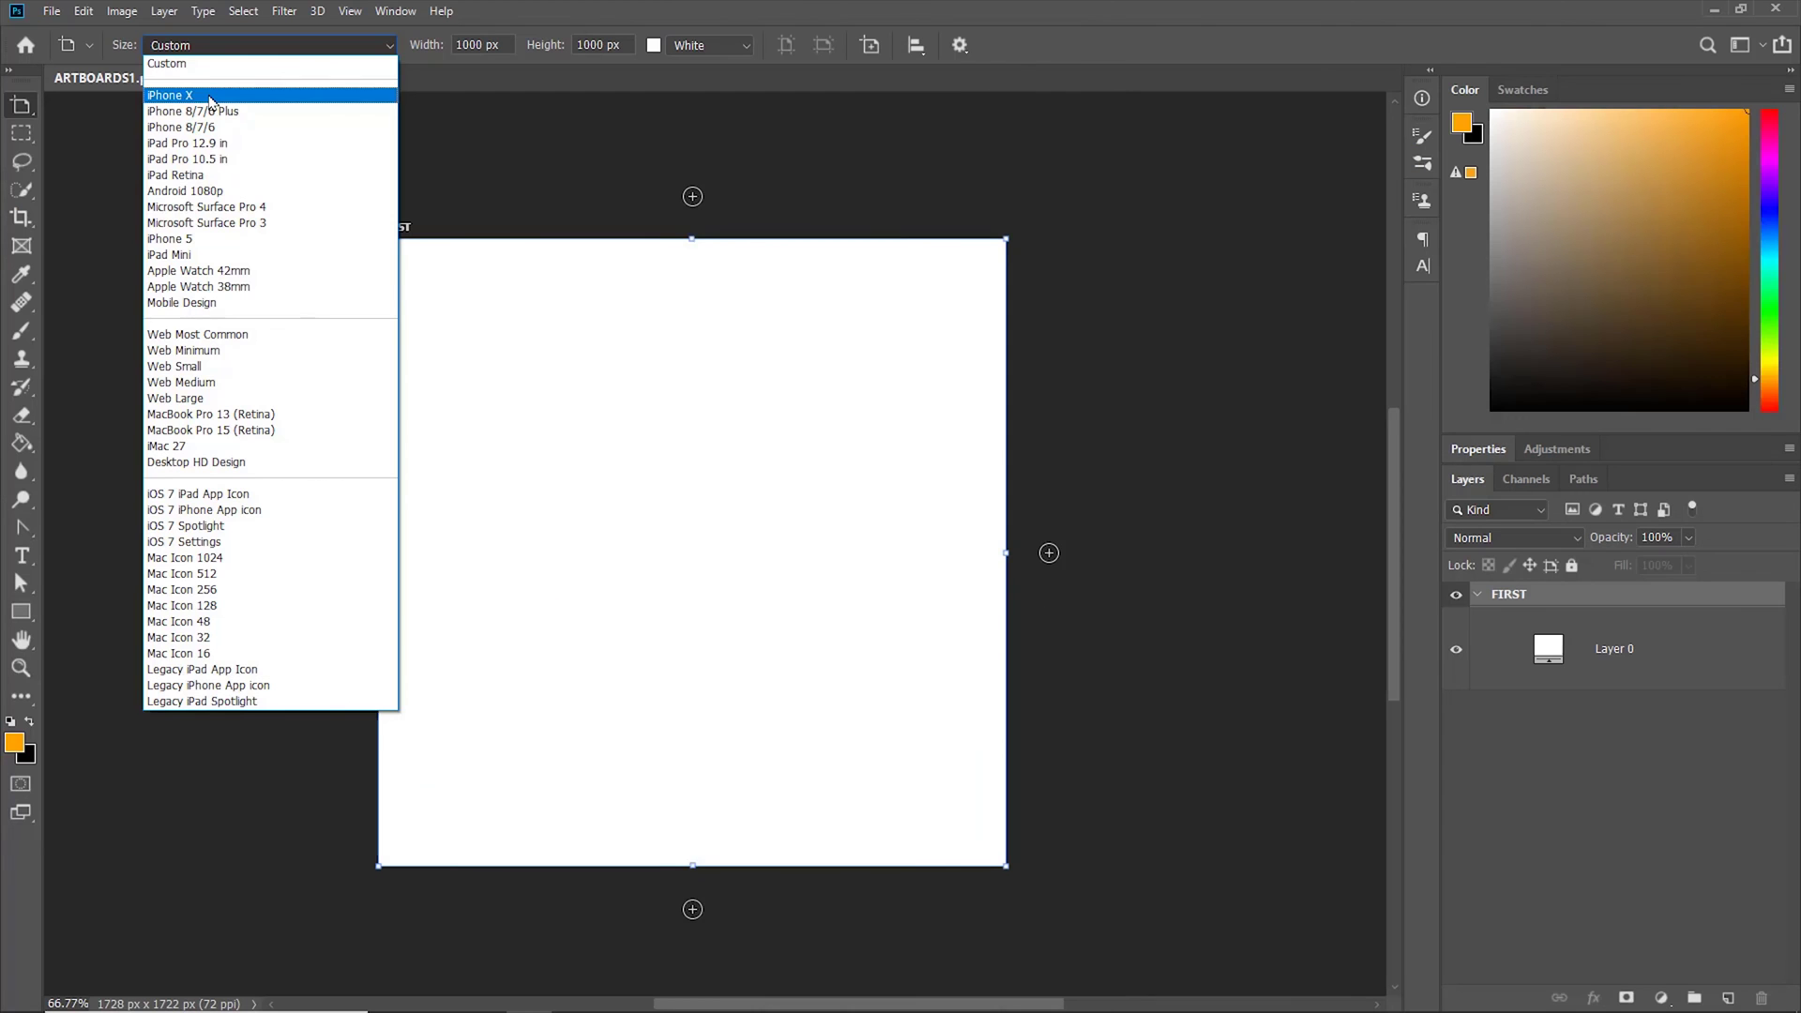
Apply the iPhone X size preset to FIRST, then the iPhone 5 preset.
left_click(469, 298)
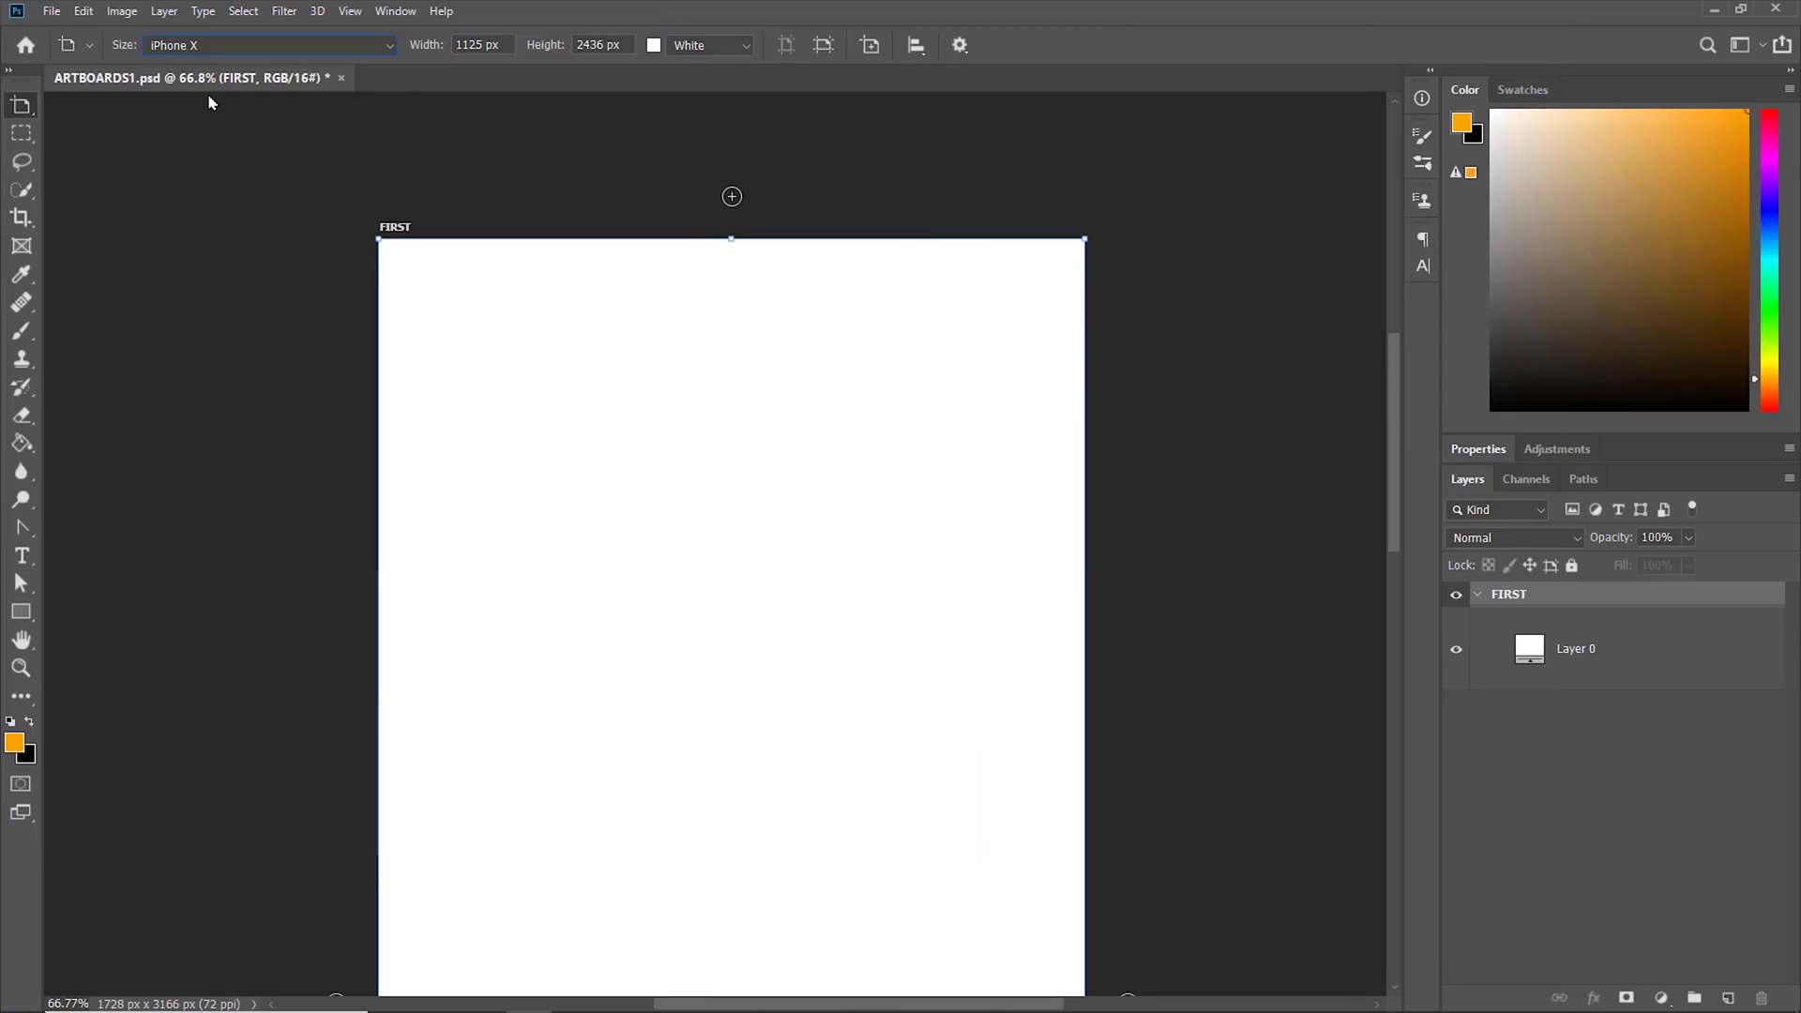
left_click(343, 49)
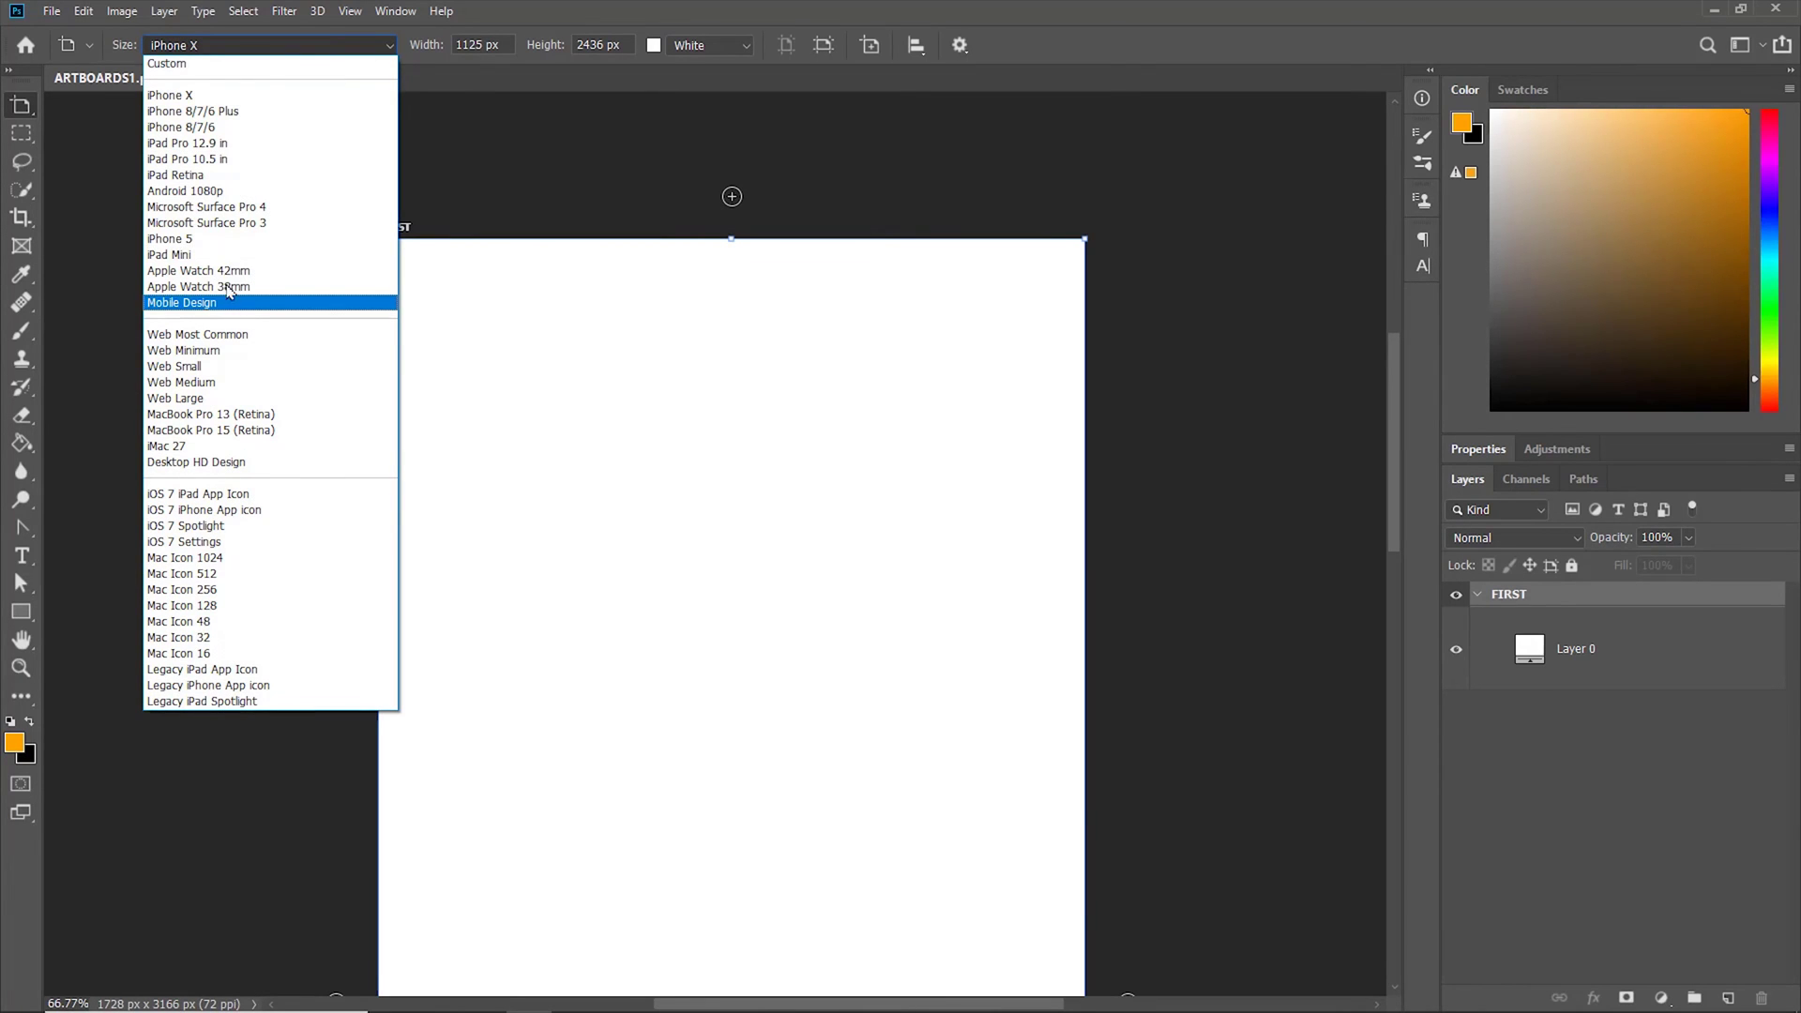
left_click(231, 240)
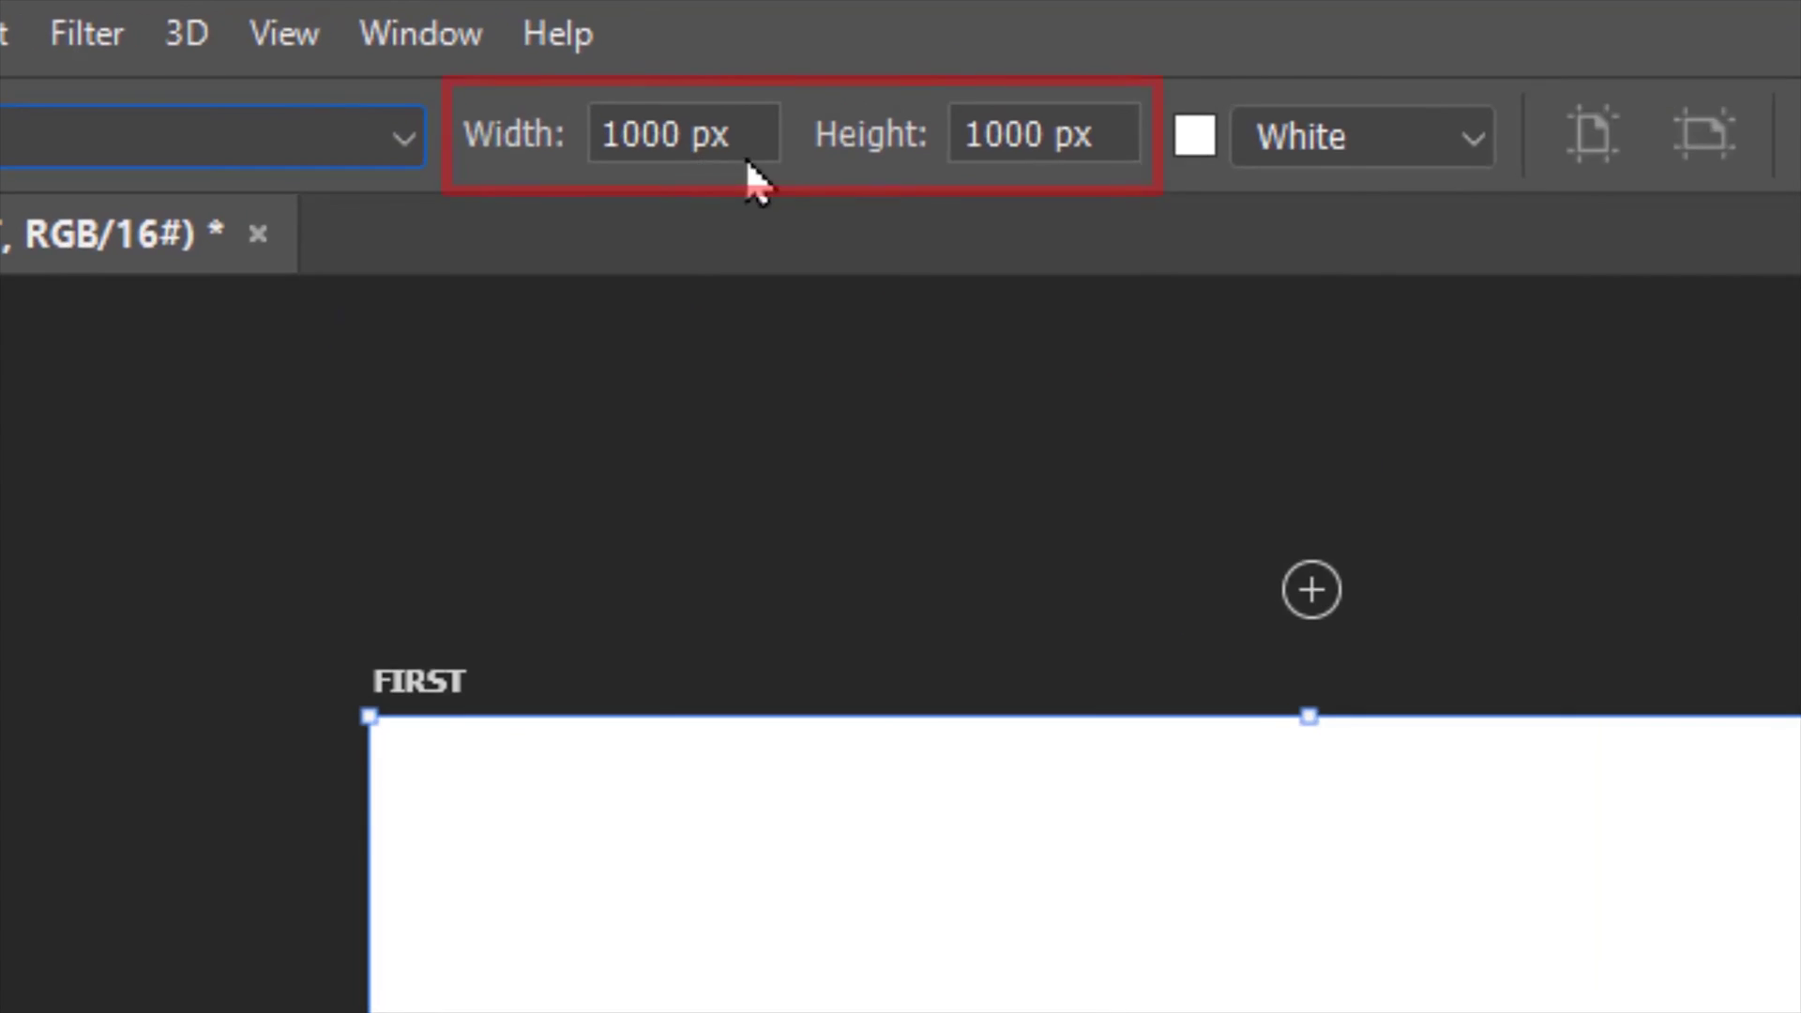
Set FIRST's width to 500 px and enter 2000 px for its height.
left_click(465, 44)
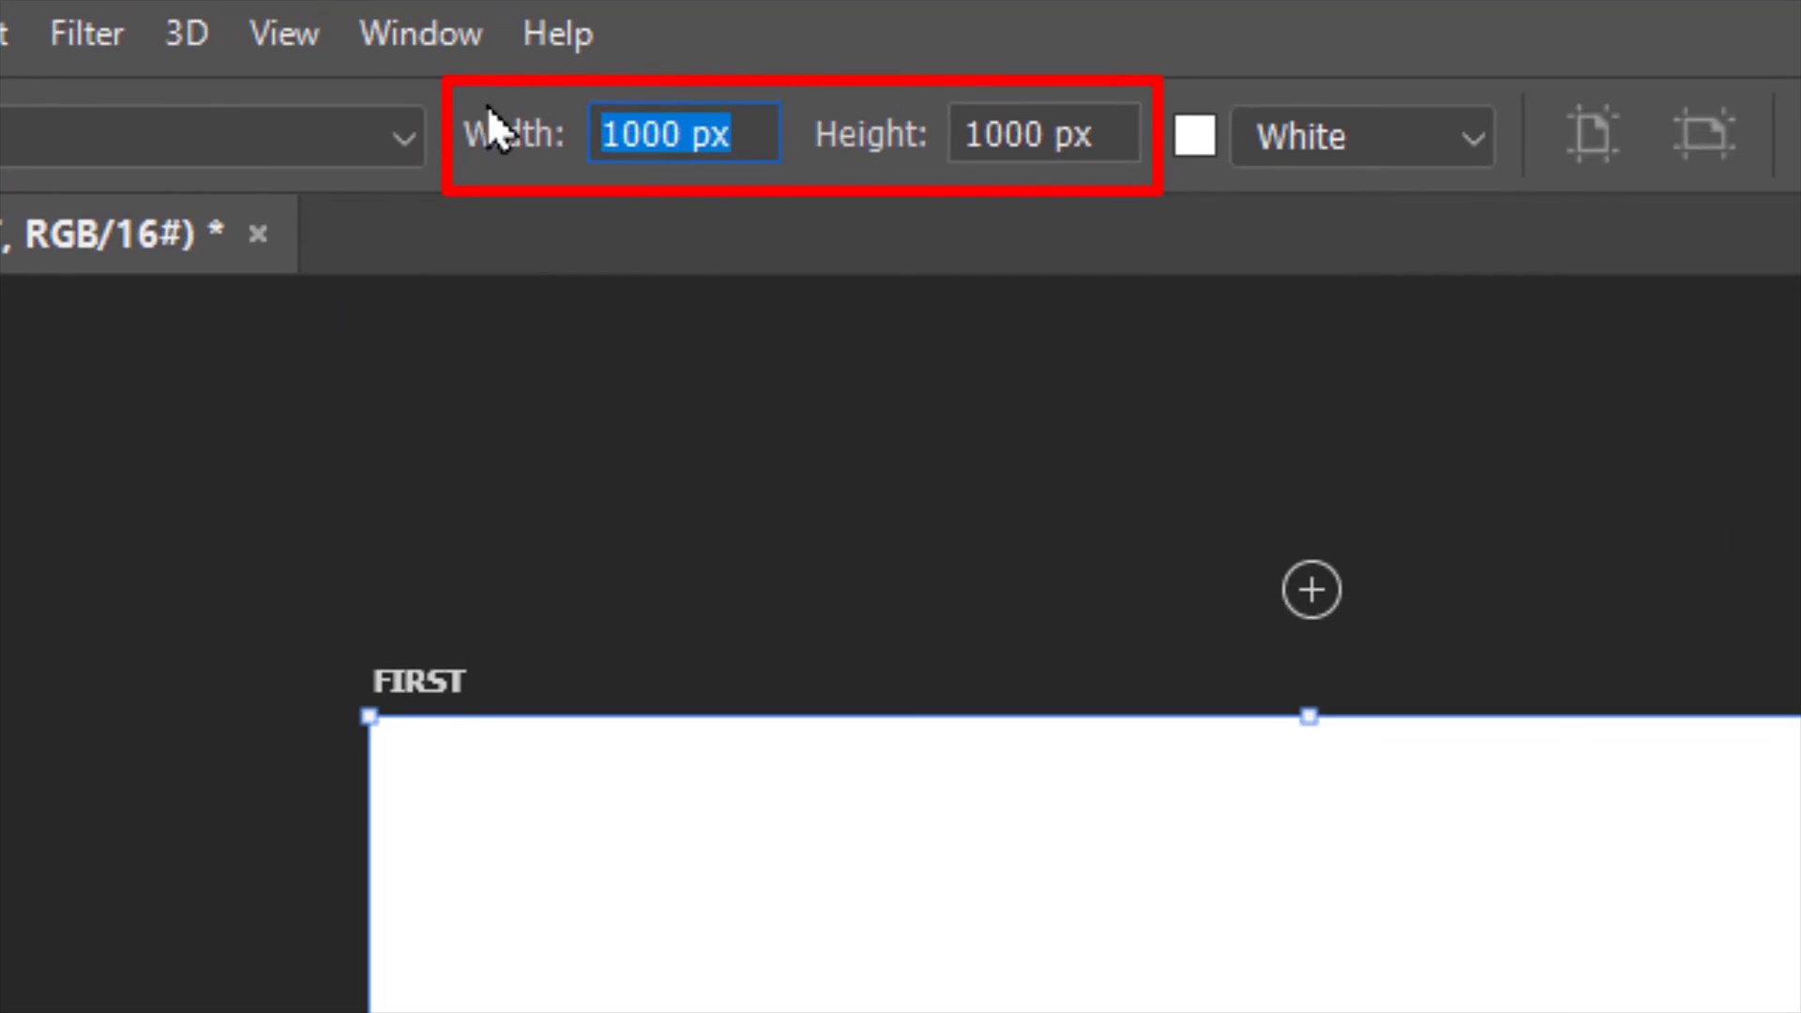
type("500")
key("Return")
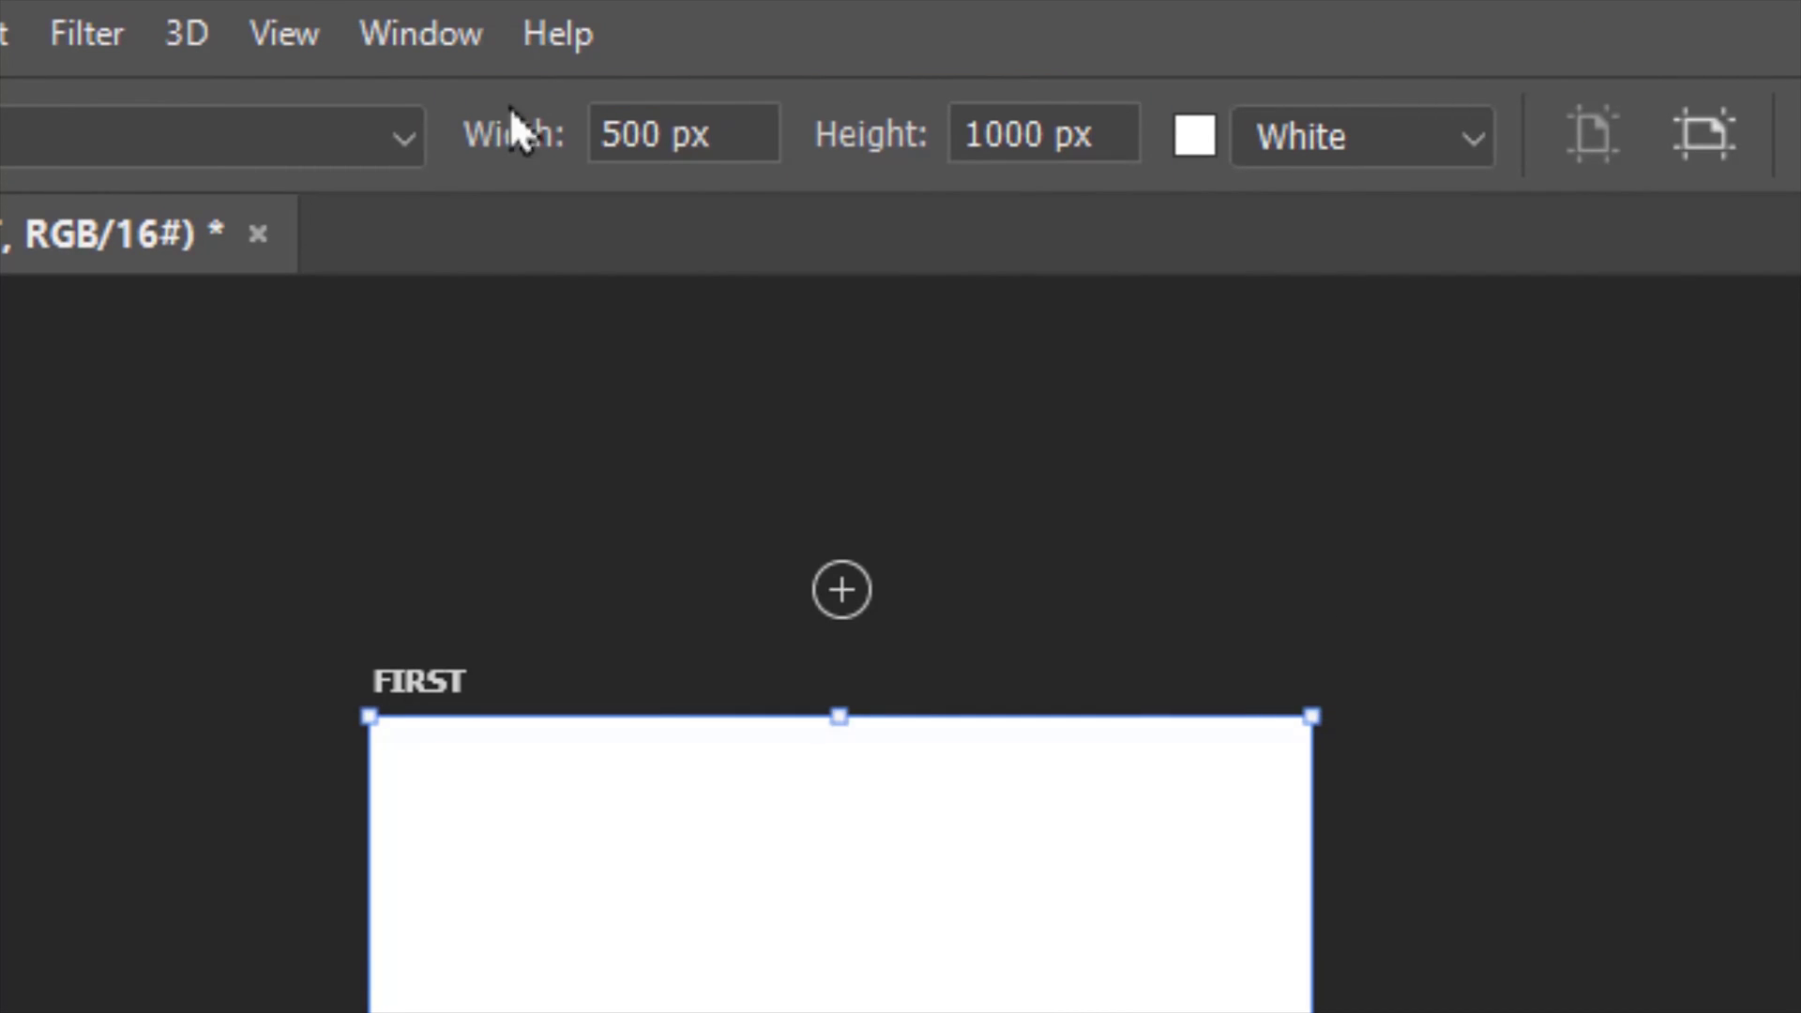
key("Tab")
type("2000")
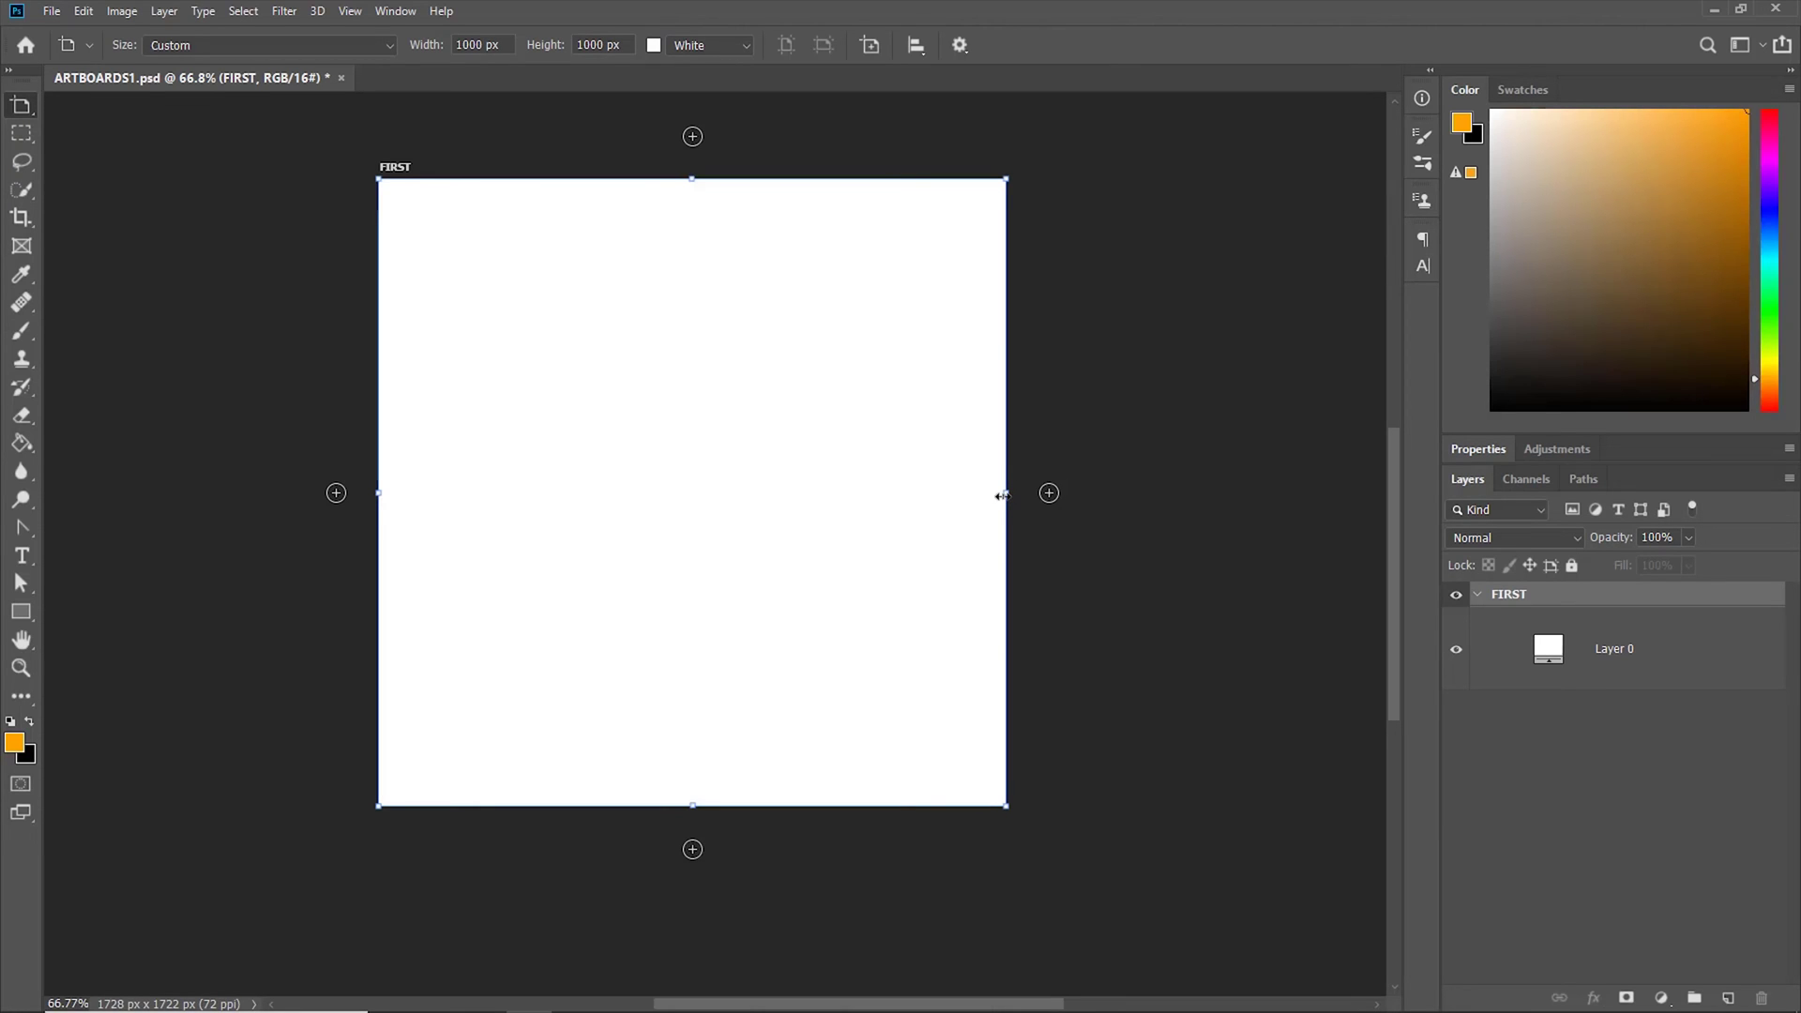
Narrow FIRST to 500 px wide, then switch it to landscape and back to portrait.
left_click_drag(1003, 495, 693, 525)
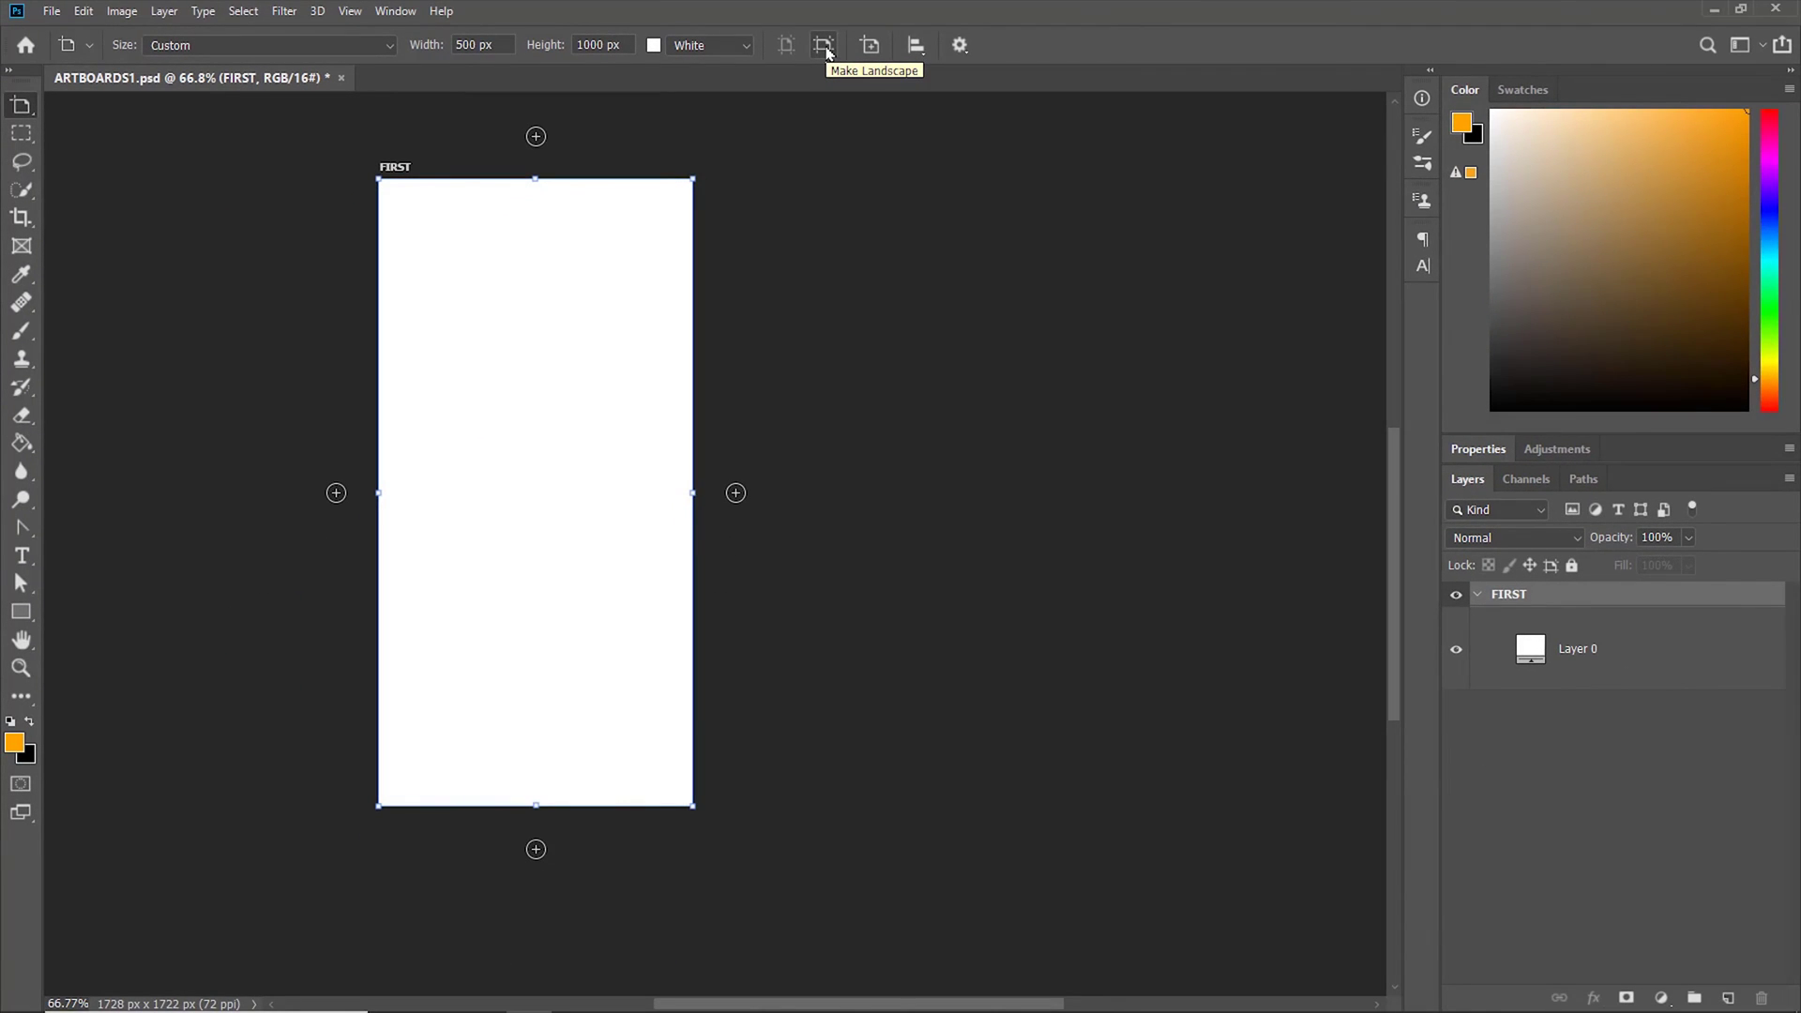
left_click(826, 51)
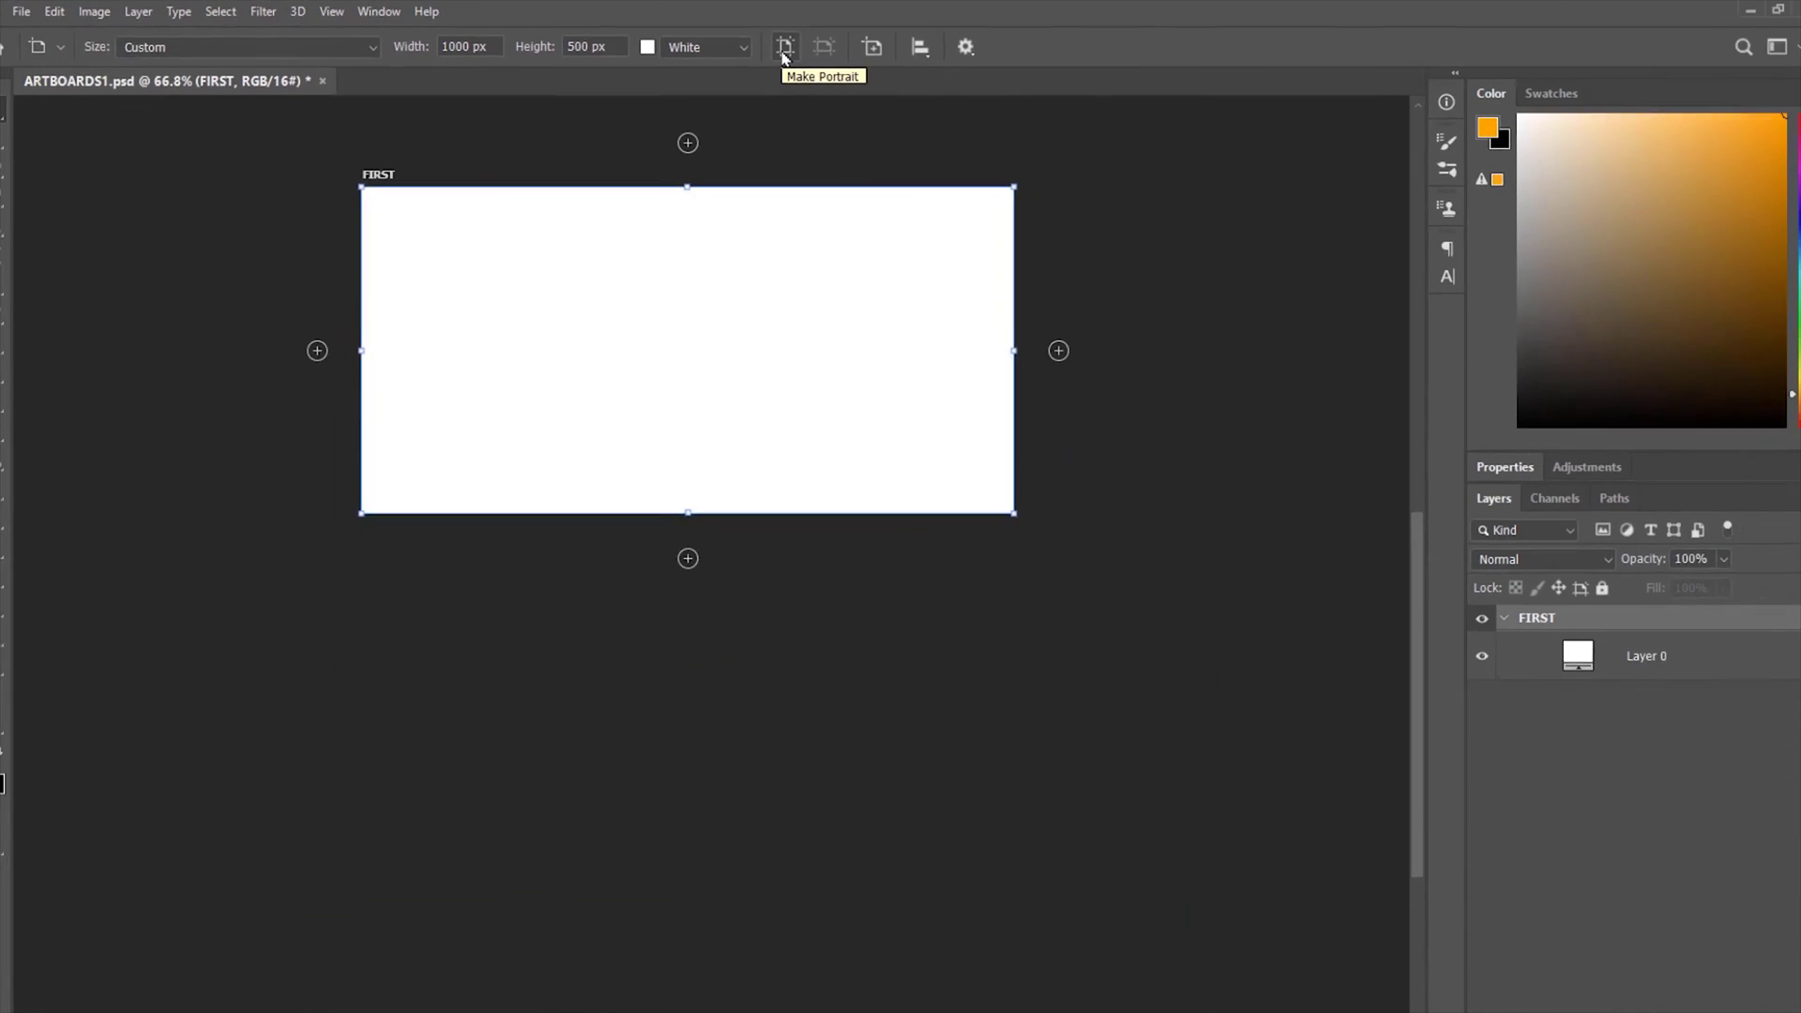
left_click(784, 49)
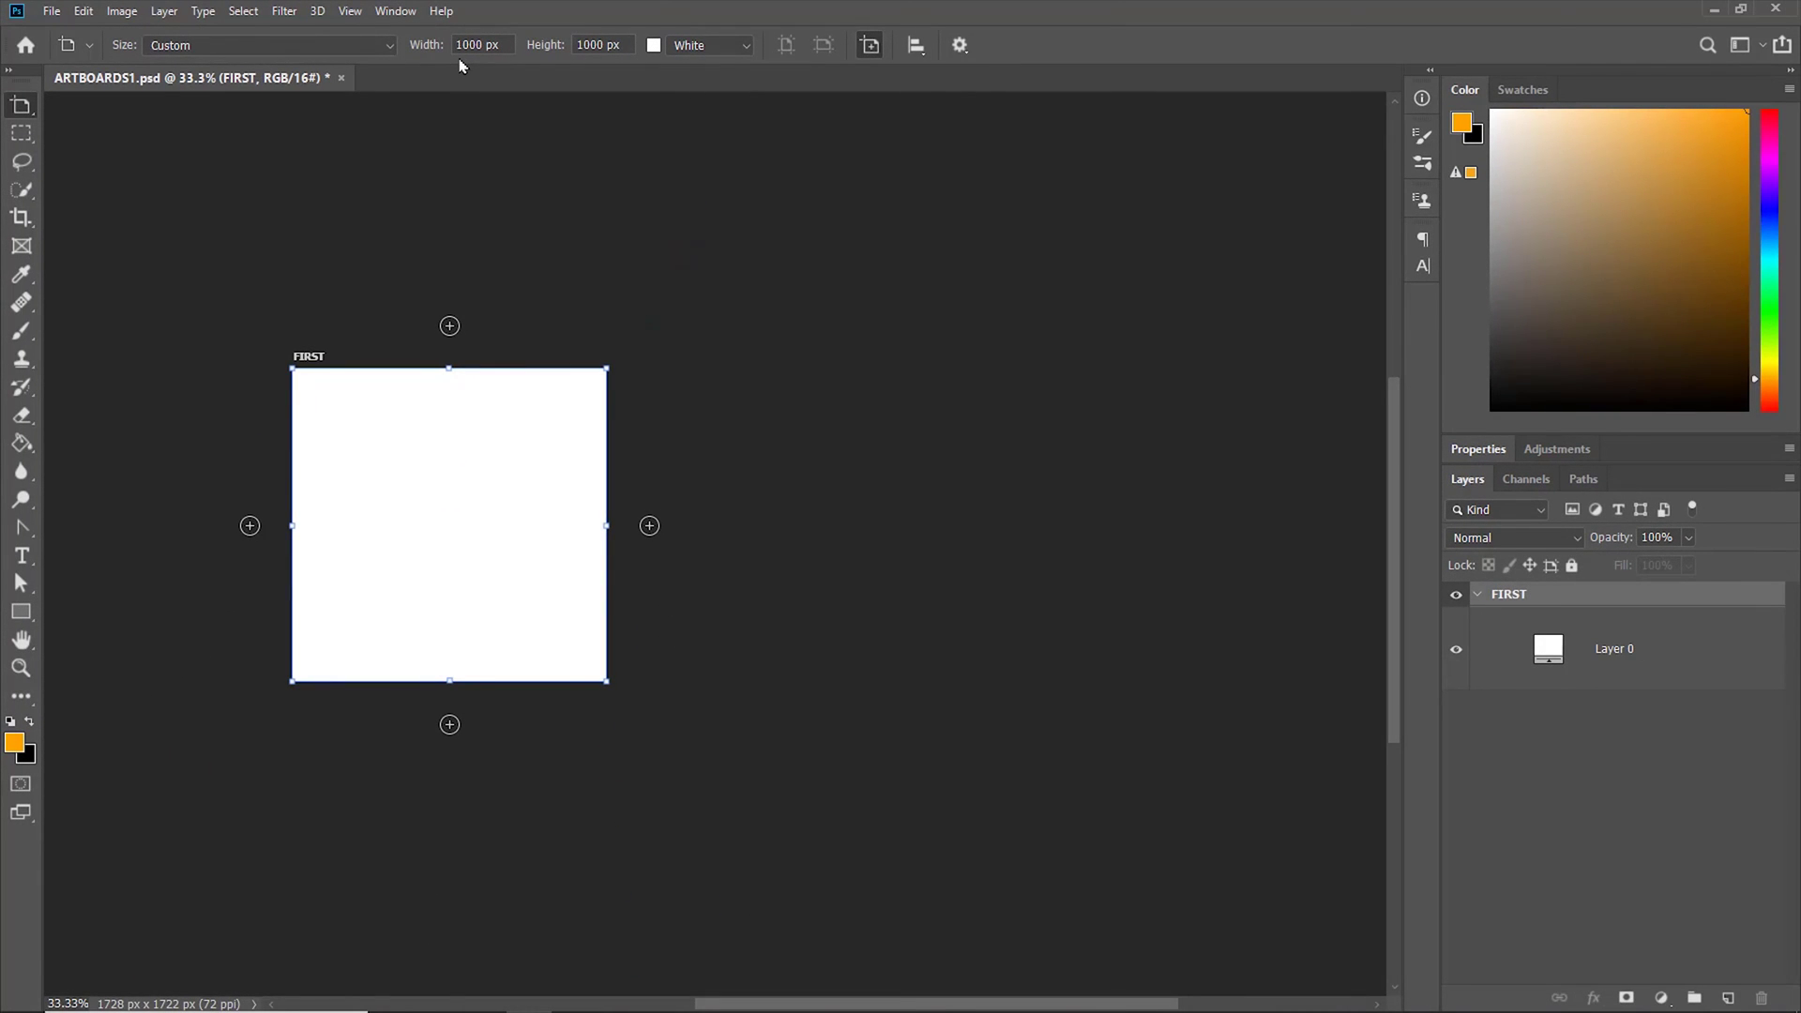
Add two blank 1000 px artboards, one right of FIRST and one below them.
left_click(1105, 315)
left_click_drag(989, 354, 816, 338)
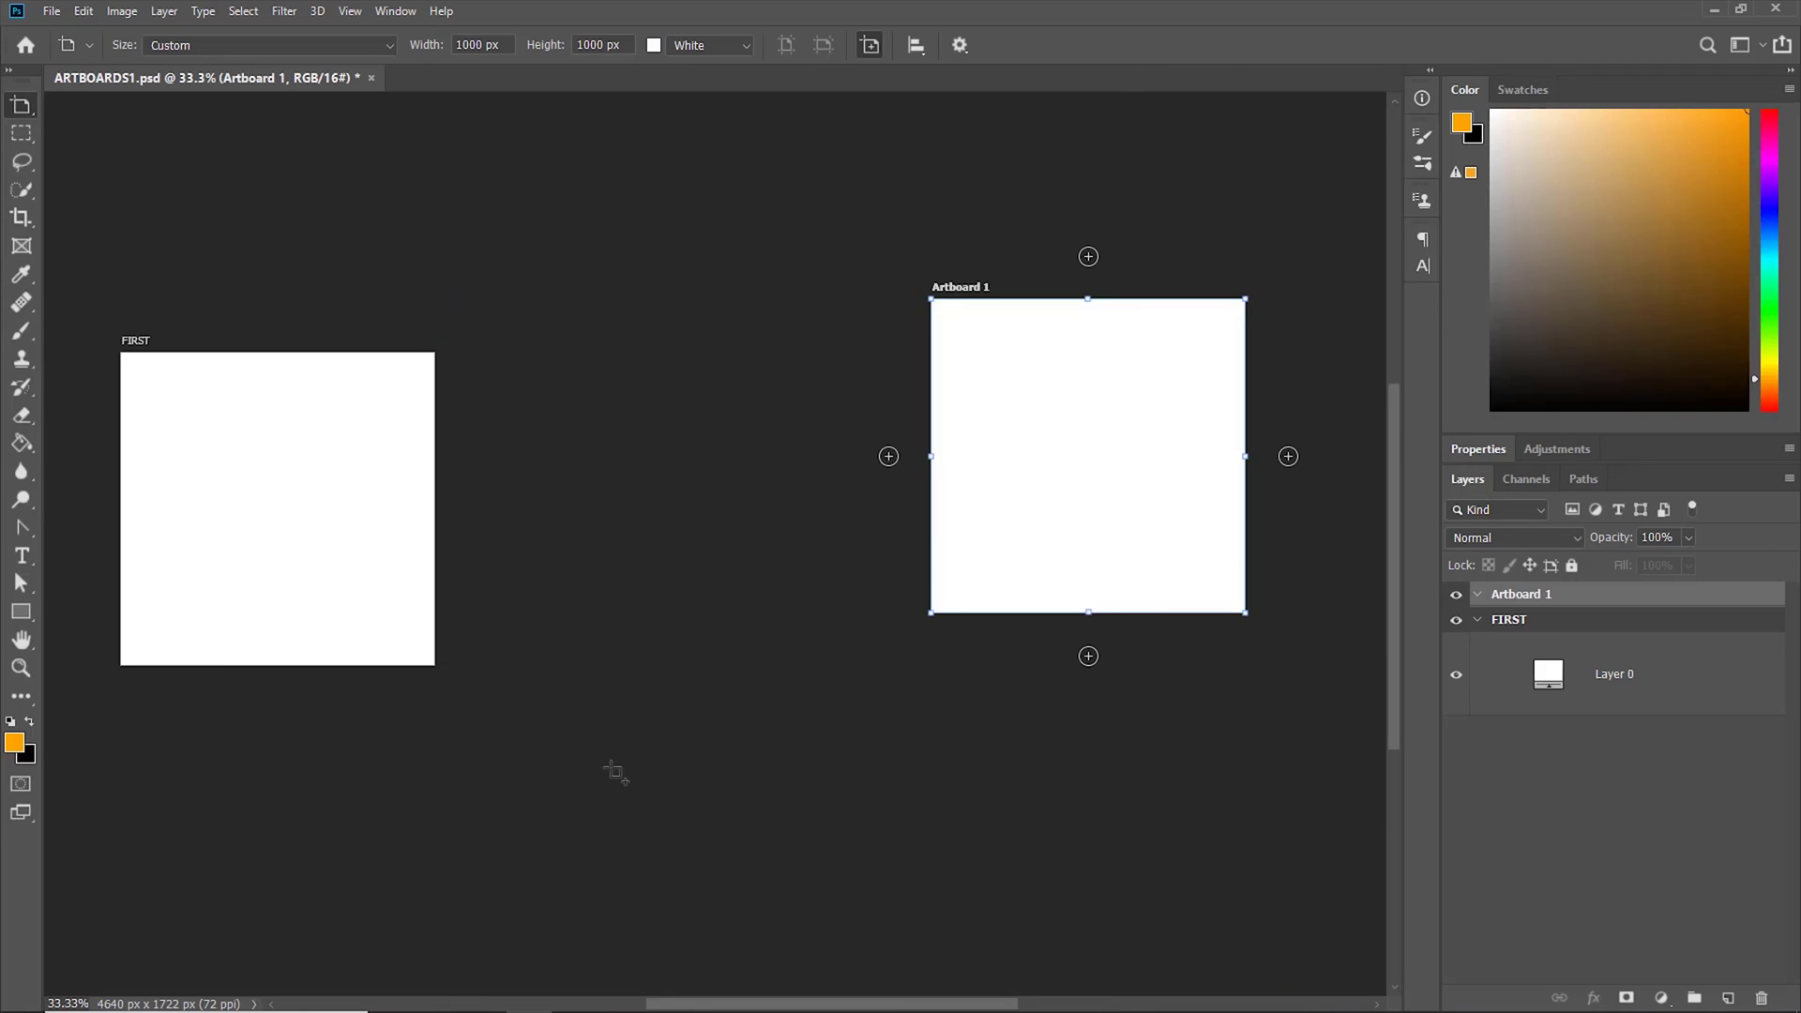
left_click(609, 778)
key("v")
left_click_drag(694, 642, 741, 456)
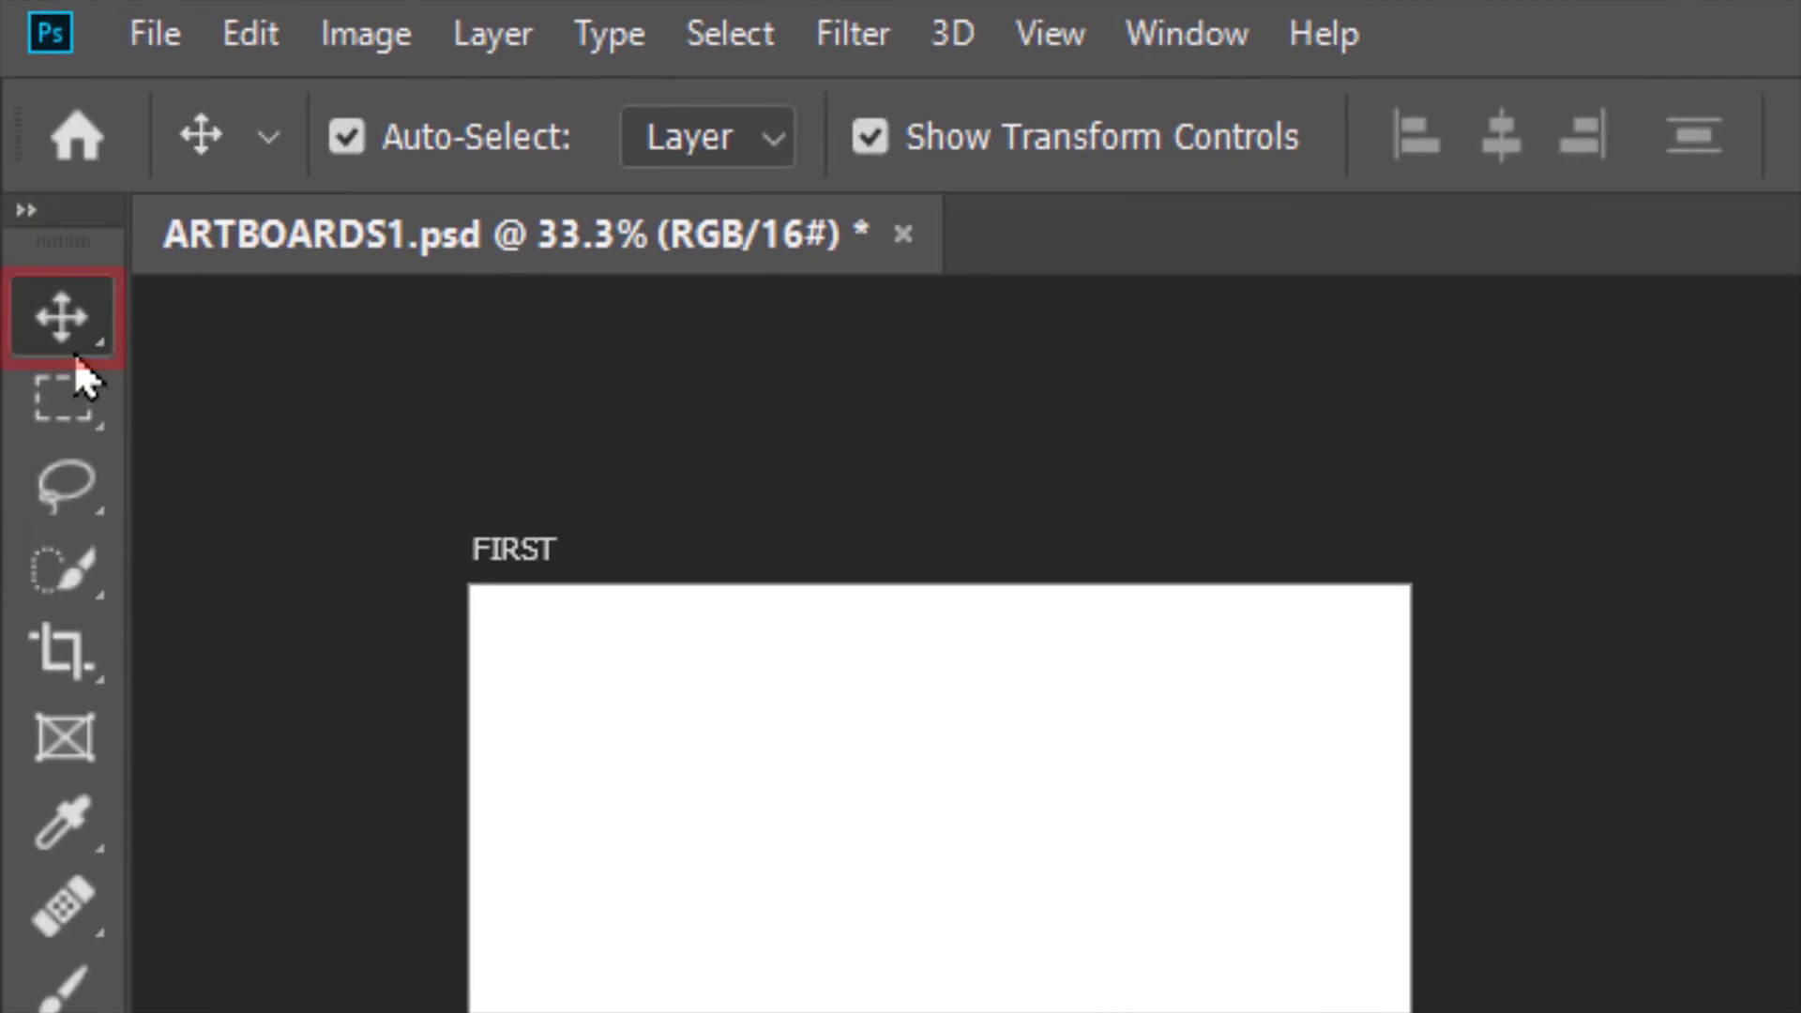
Return to the Artboard tool and place a new 400 × 600 px Artboard 3.
right_click(14, 106)
left_click(267, 379)
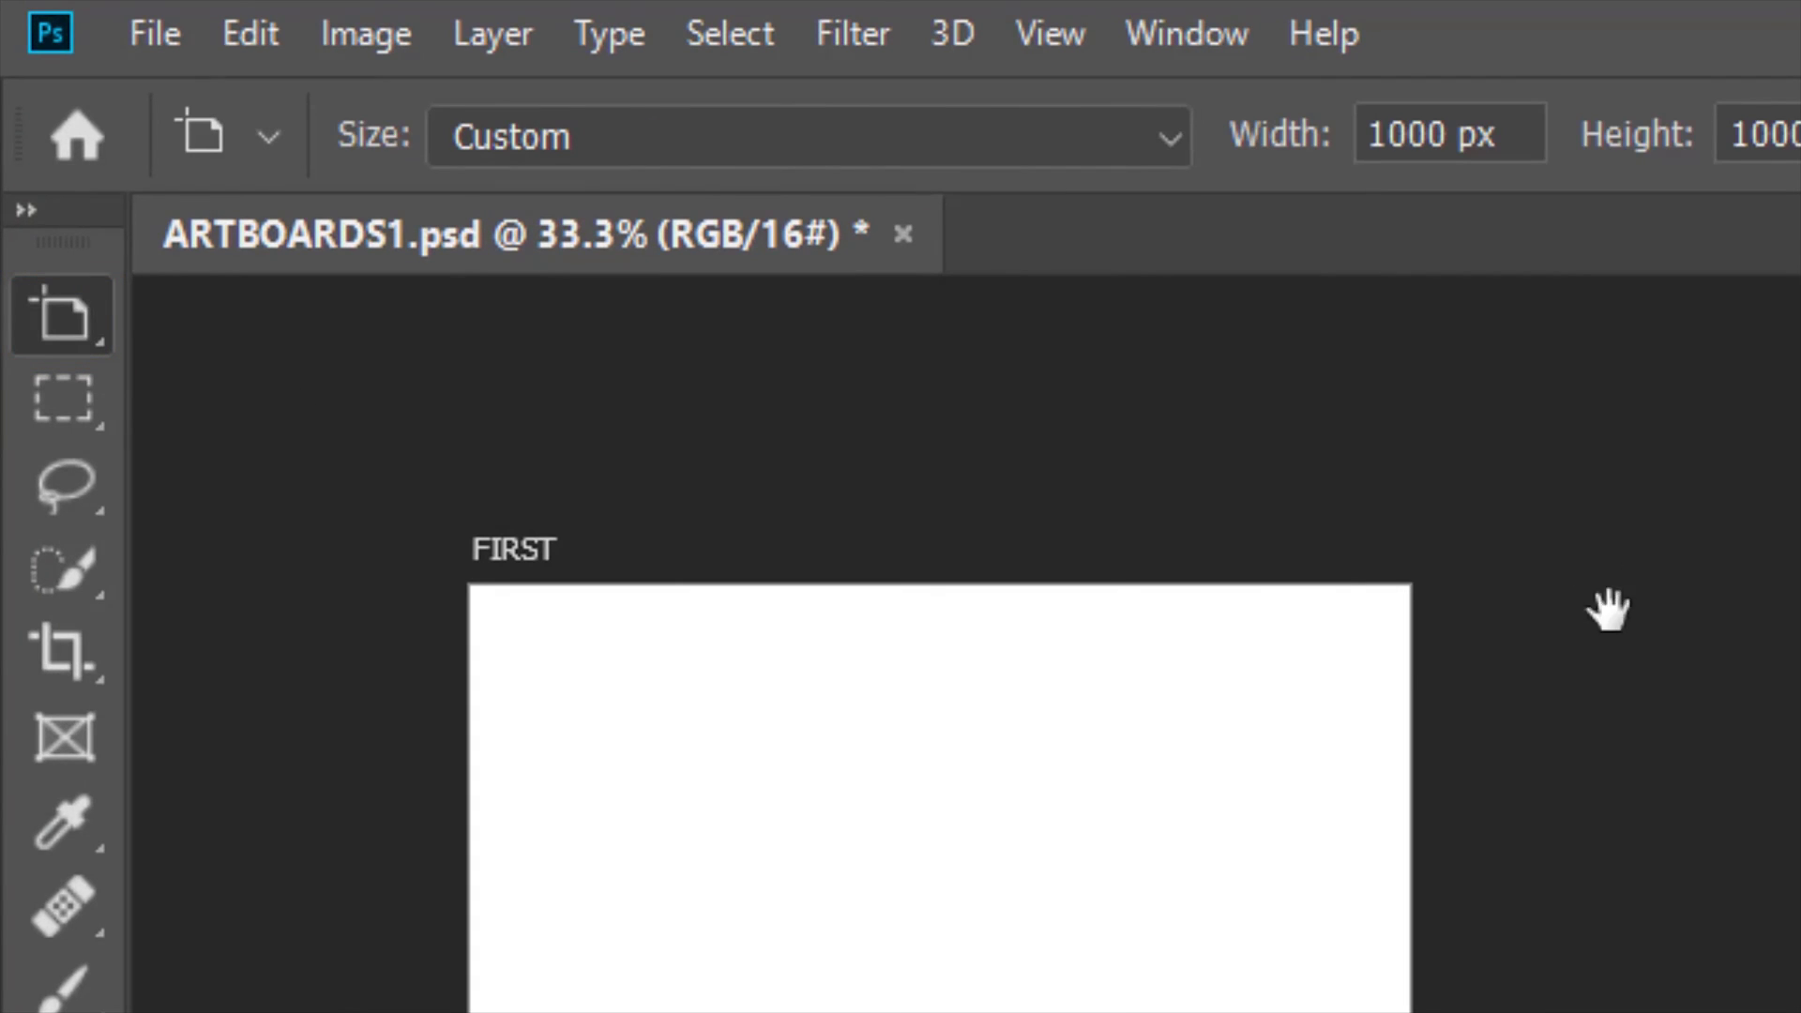
left_click_drag(1607, 610, 1623, 885)
double_click(1077, 140)
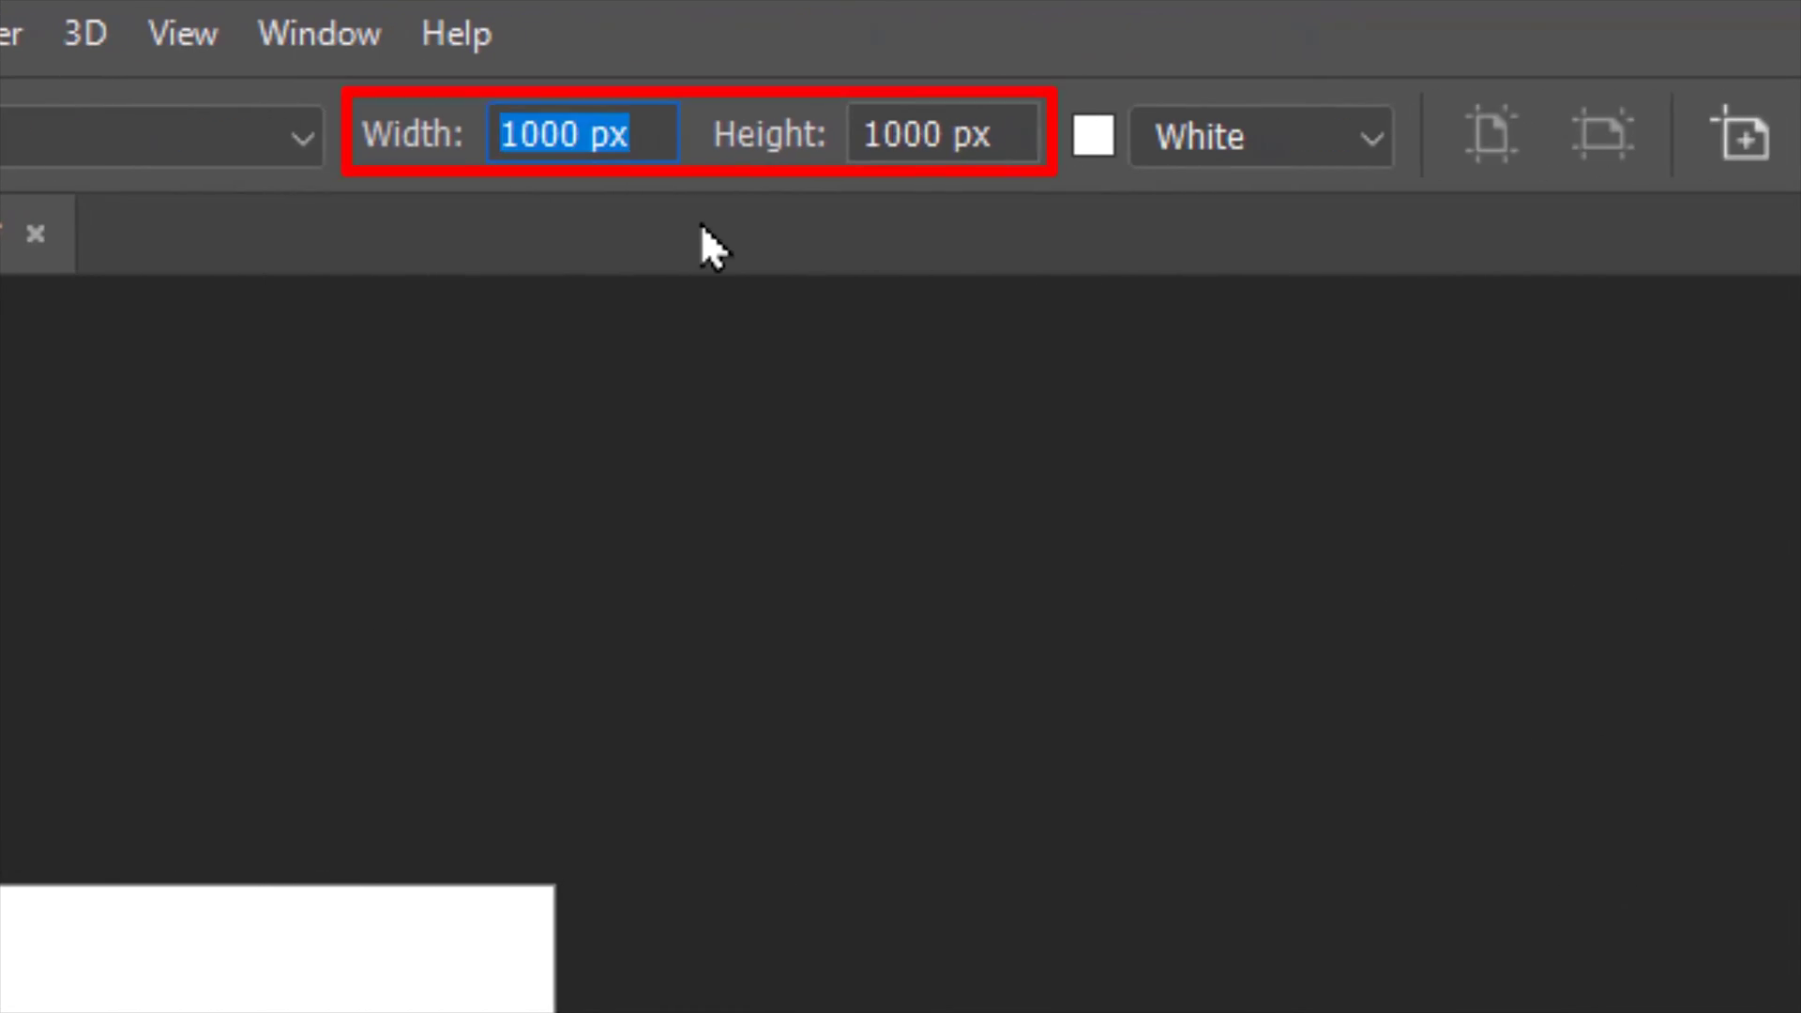
type("400")
double_click(864, 133)
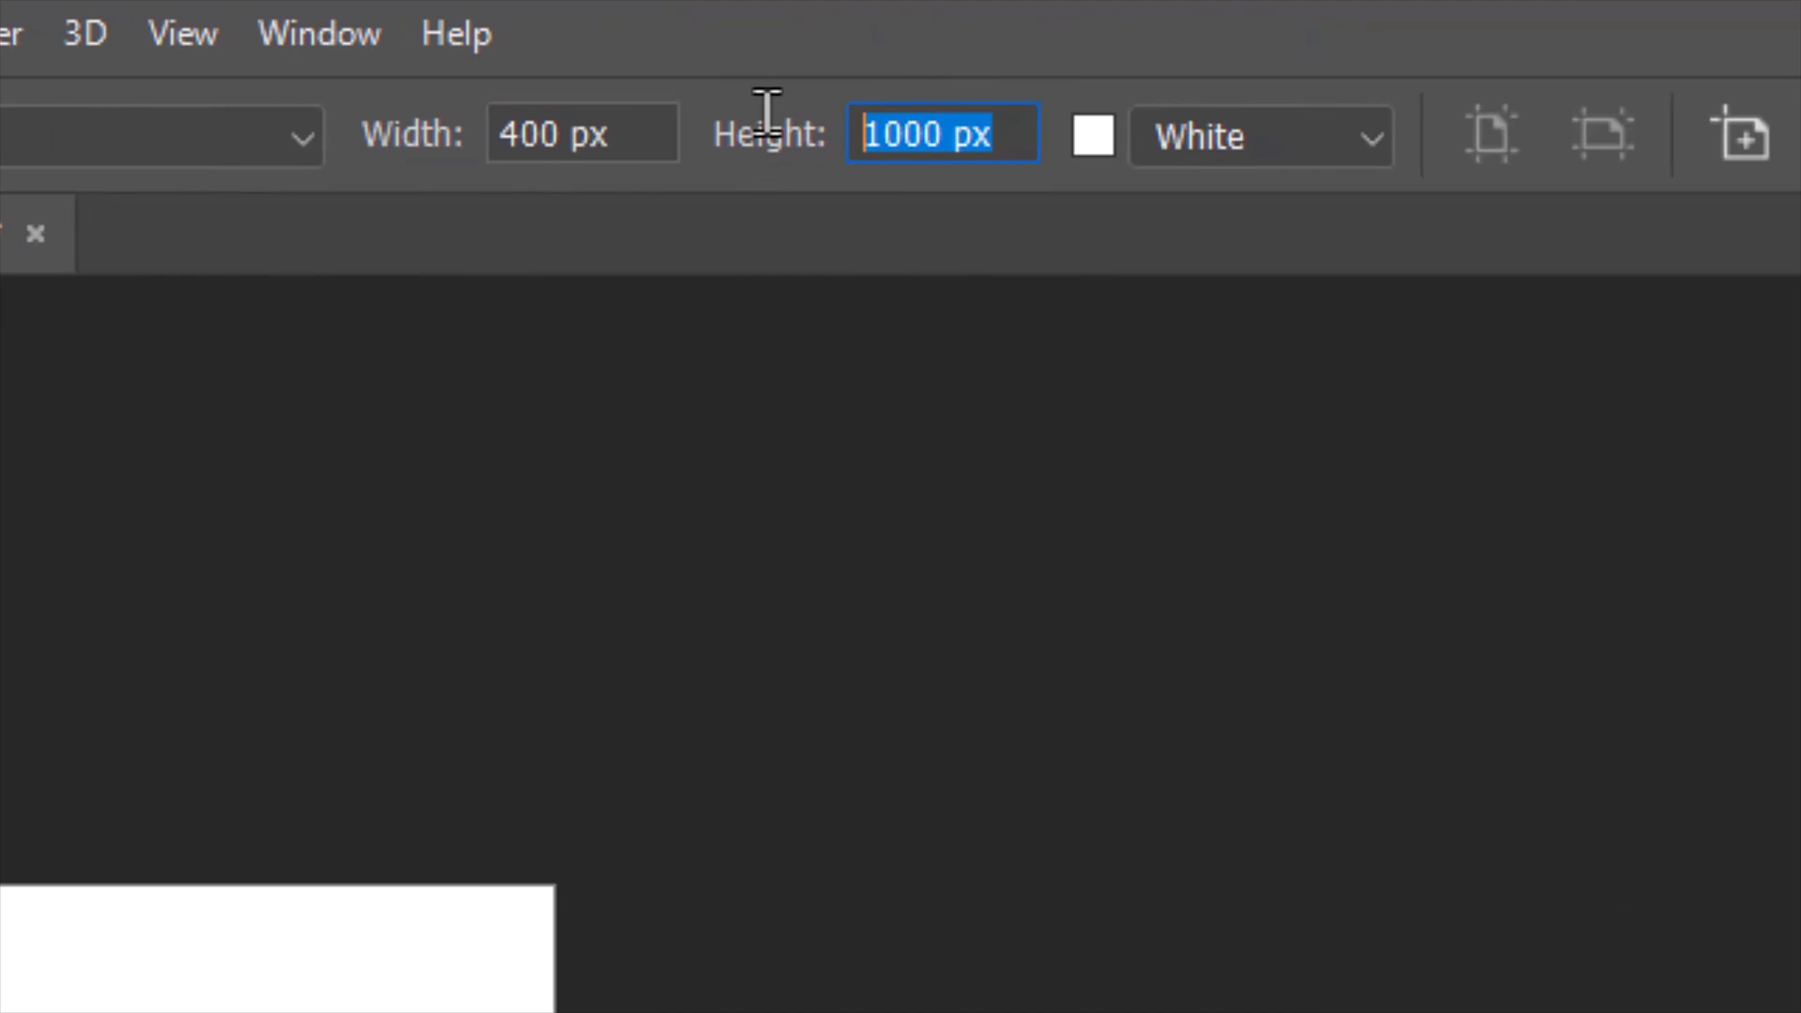
type("600")
key("Return")
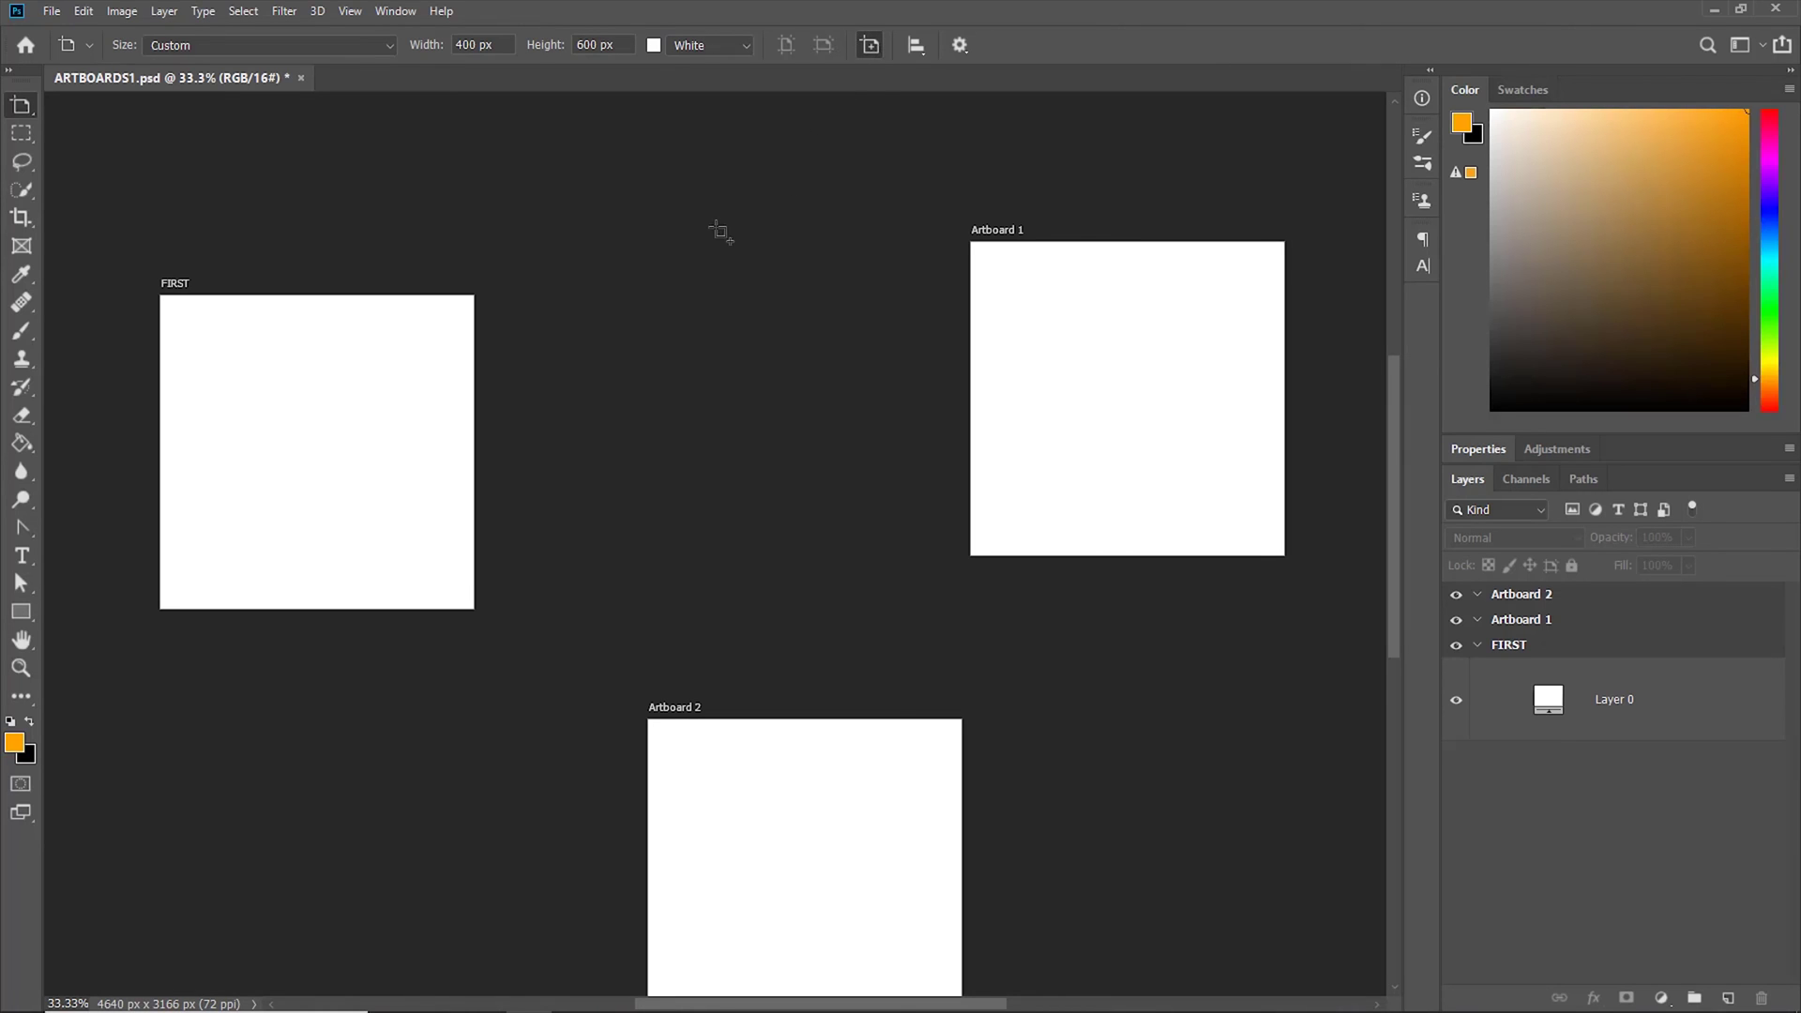
left_click(692, 238)
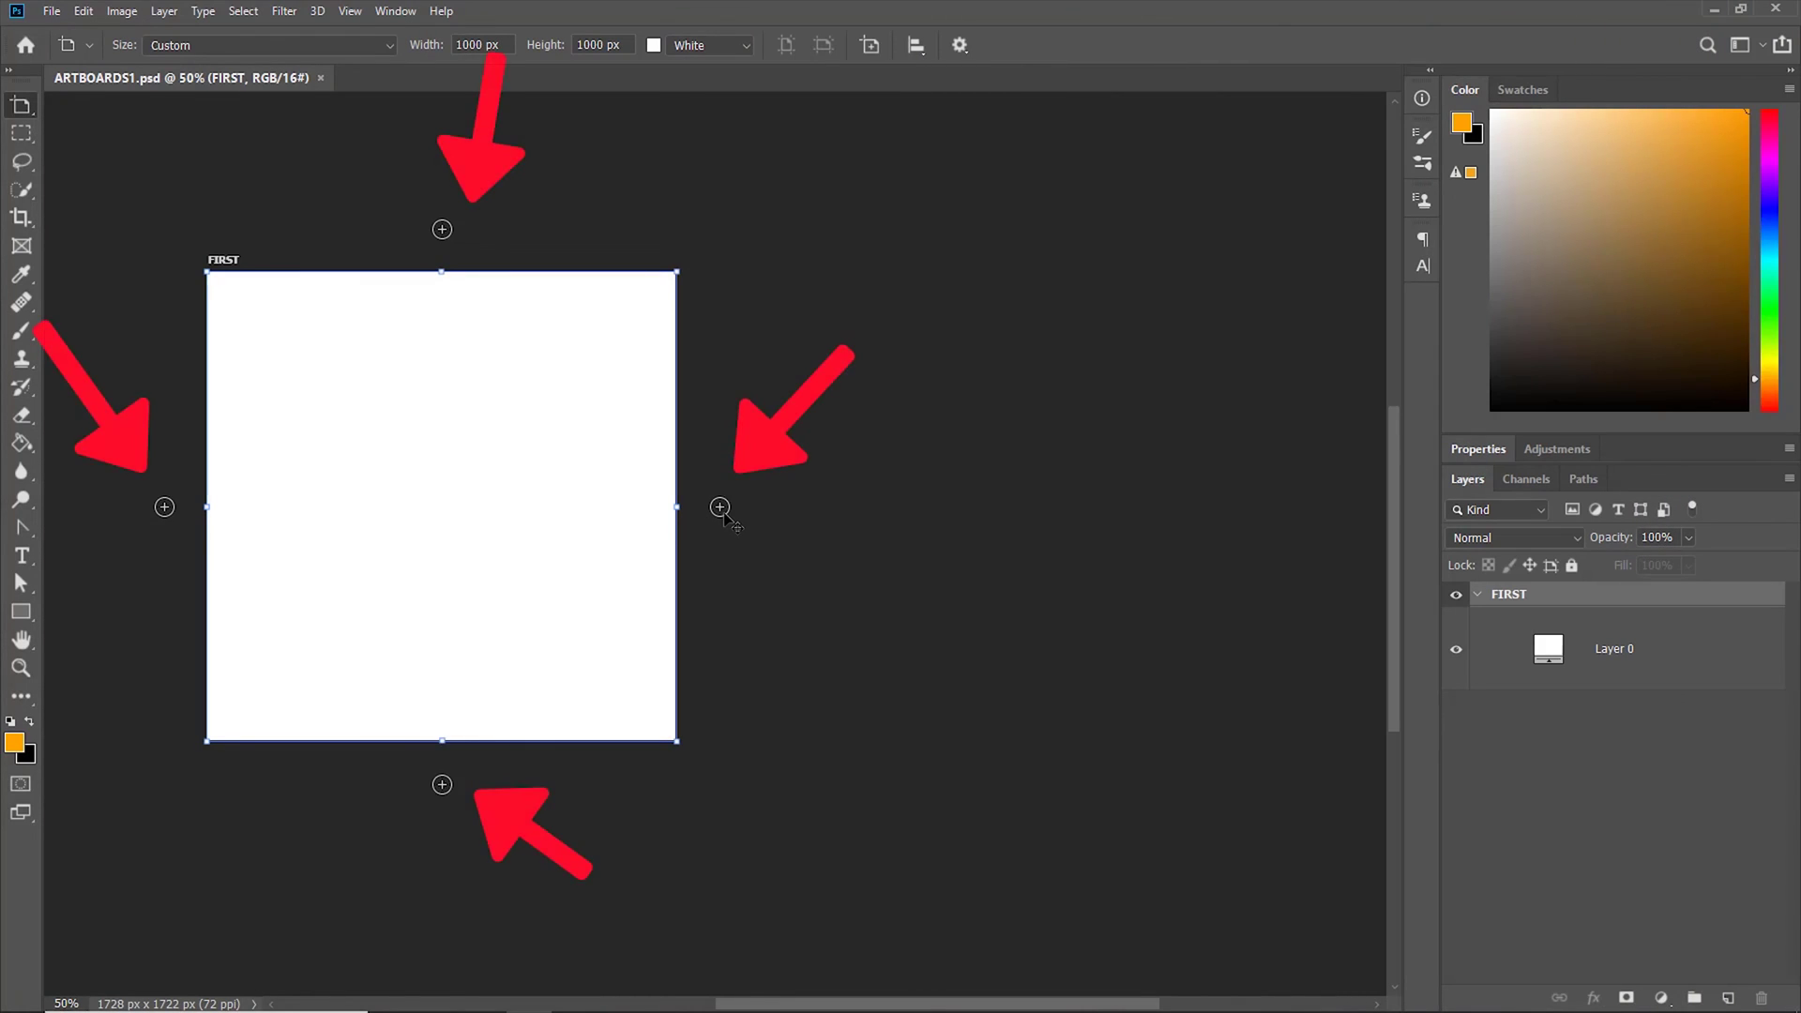
Add Artboard 1 right of FIRST, Artboard 2 above Artboard 1, and Artboard 3 above FIRST.
left_click(719, 507)
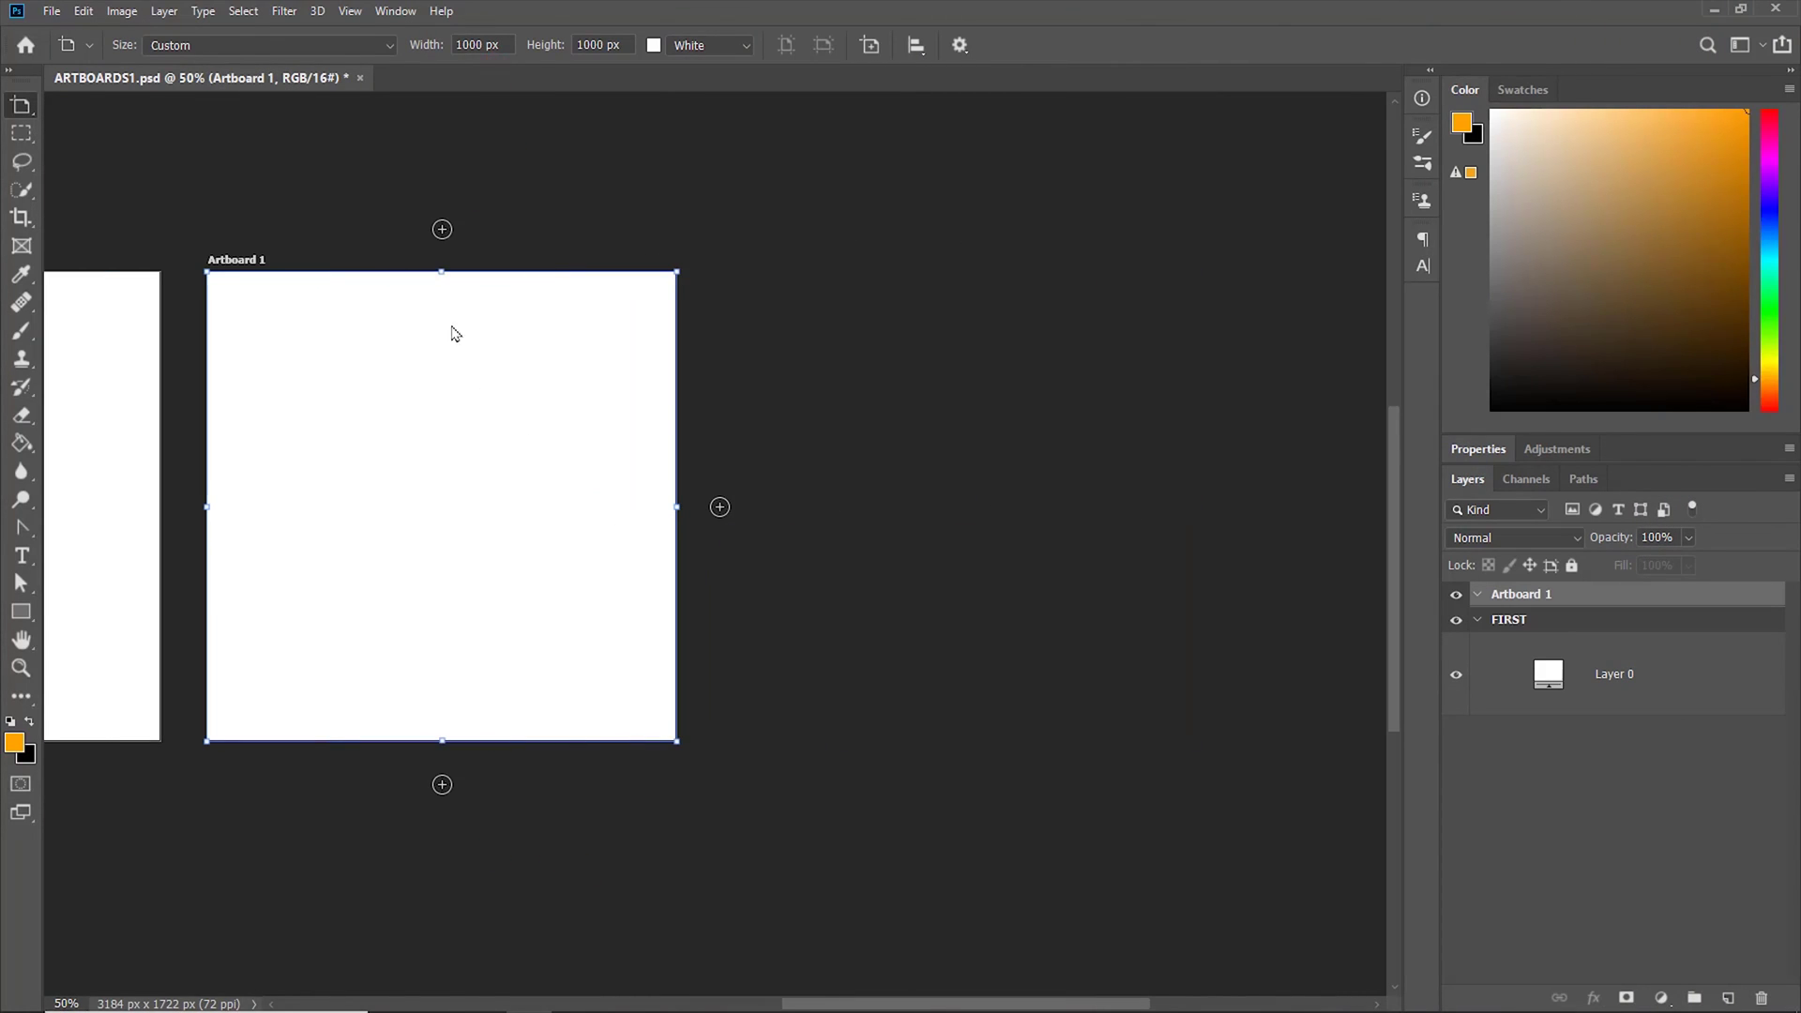
left_click(441, 229)
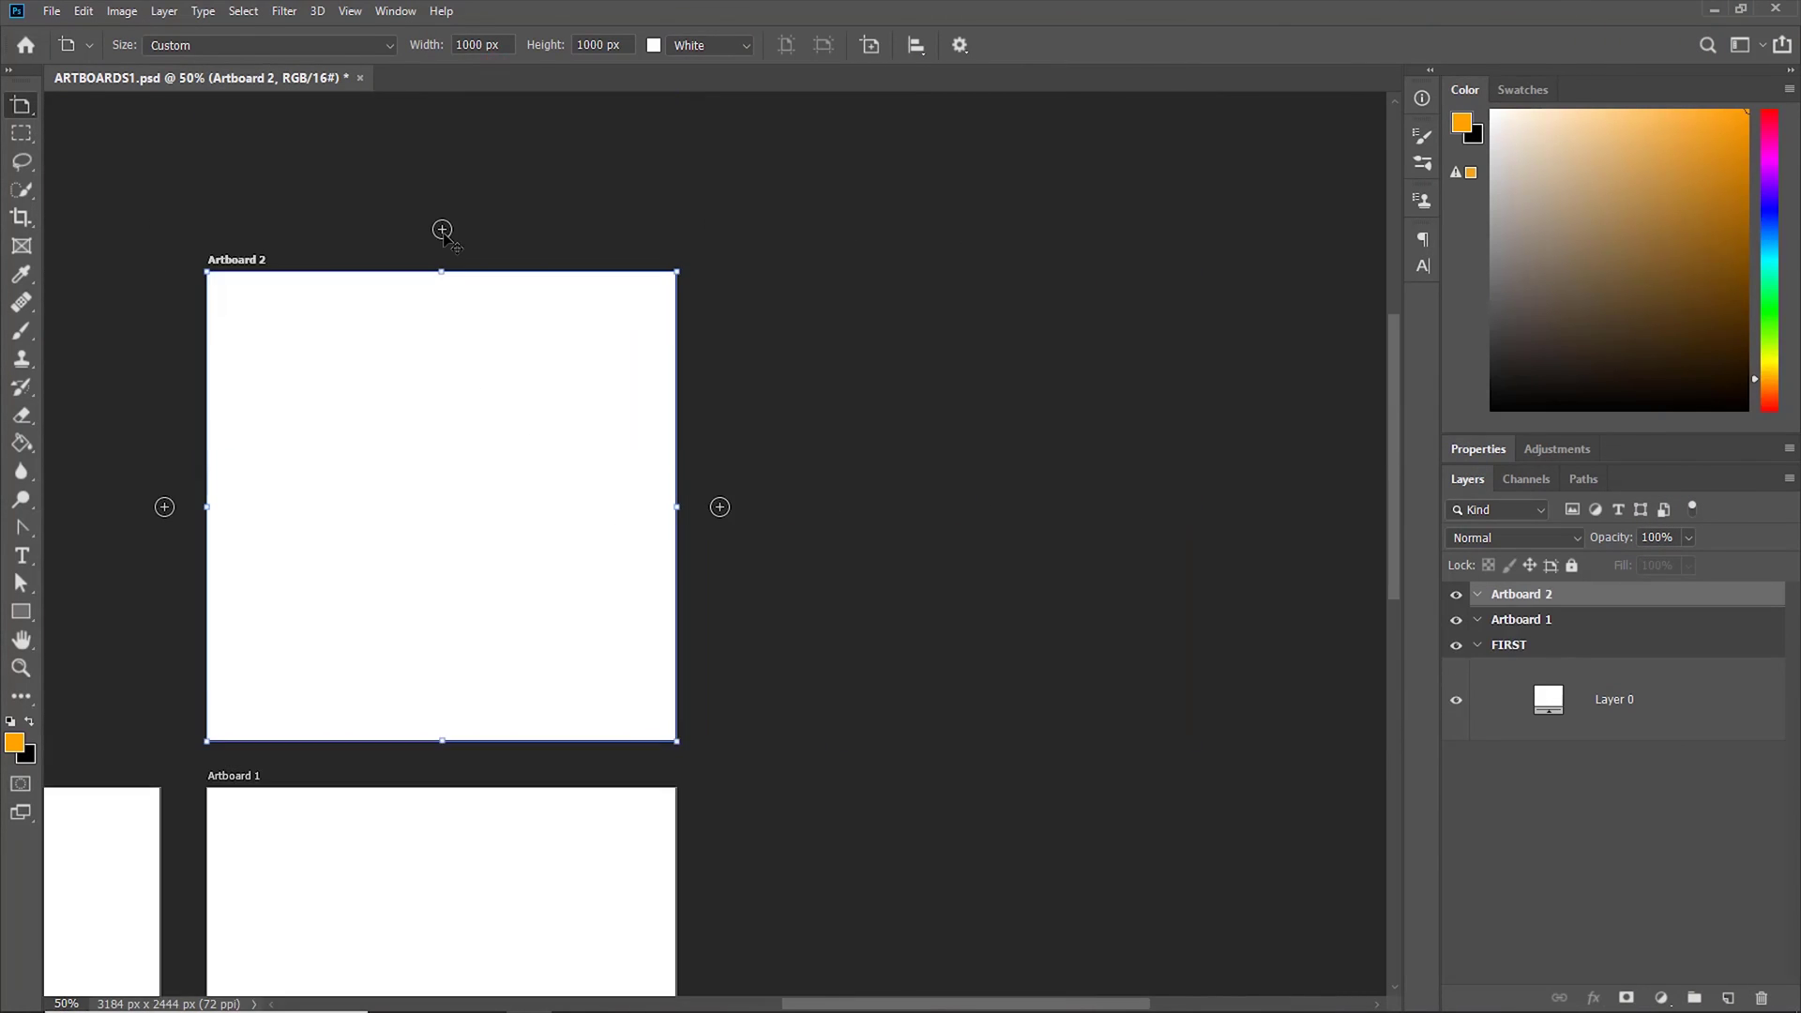
left_click_drag(454, 522, 996, 291)
left_click(474, 533)
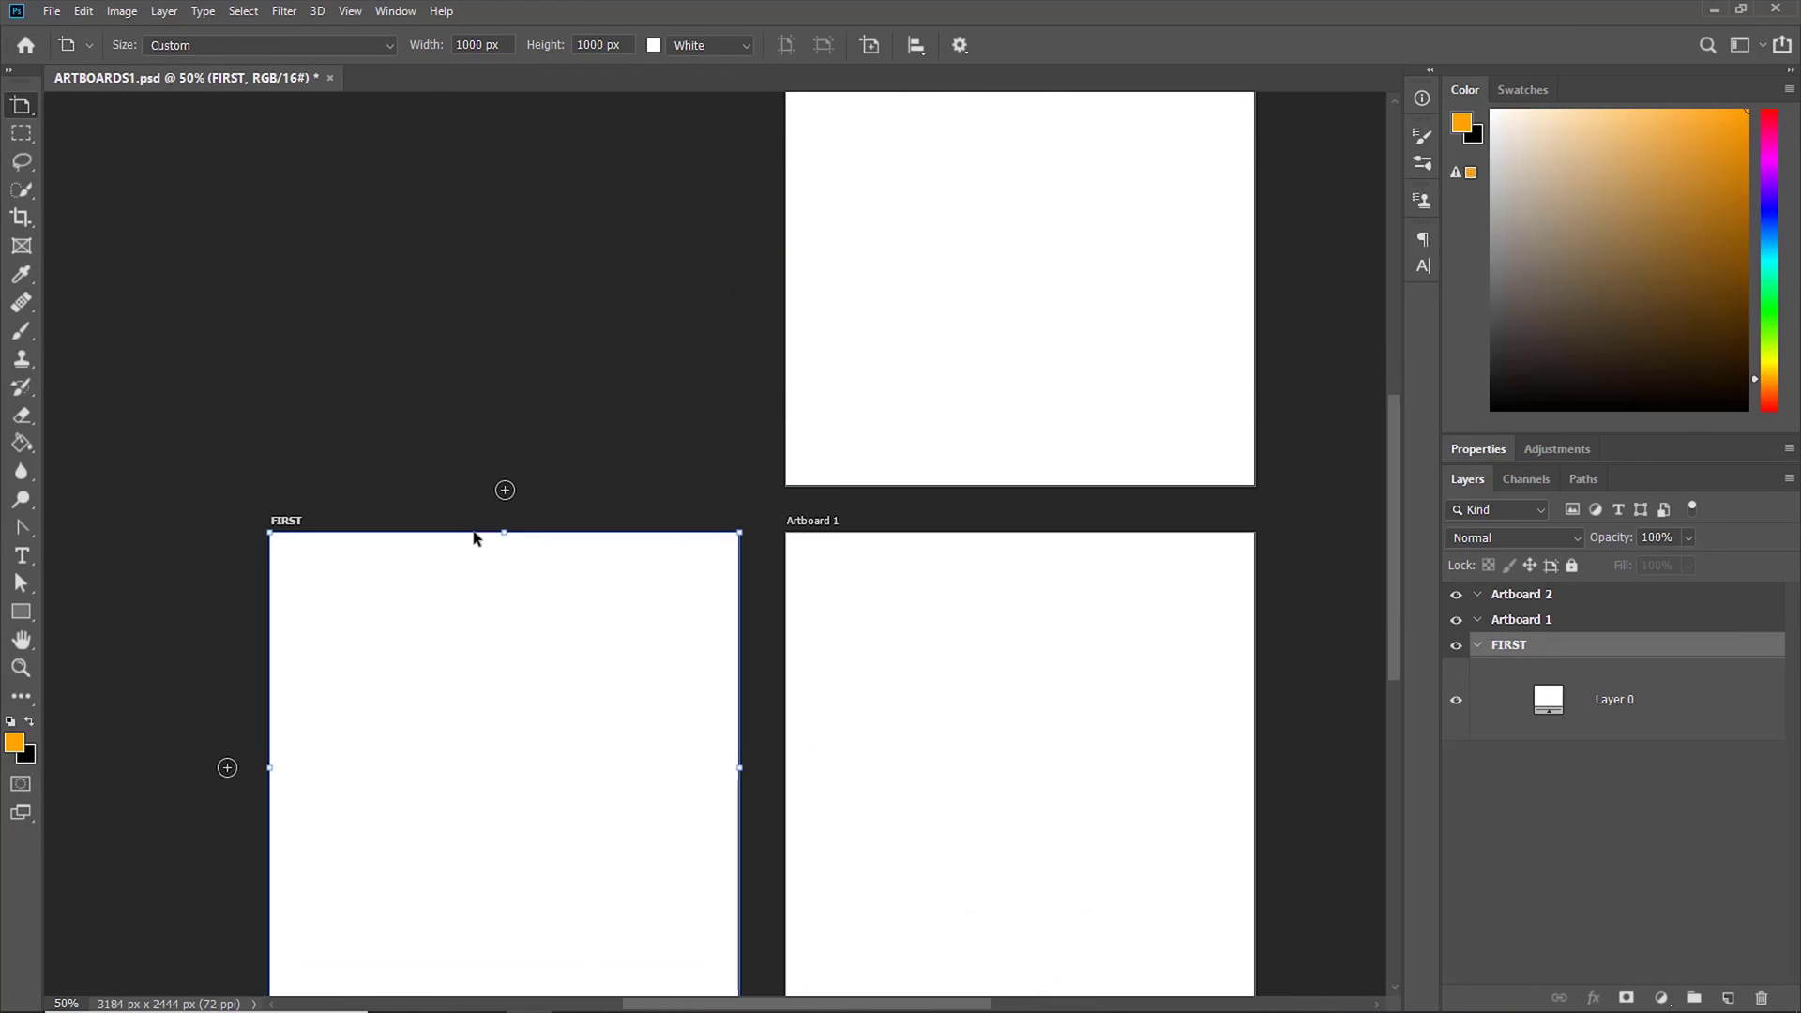
left_click(505, 491)
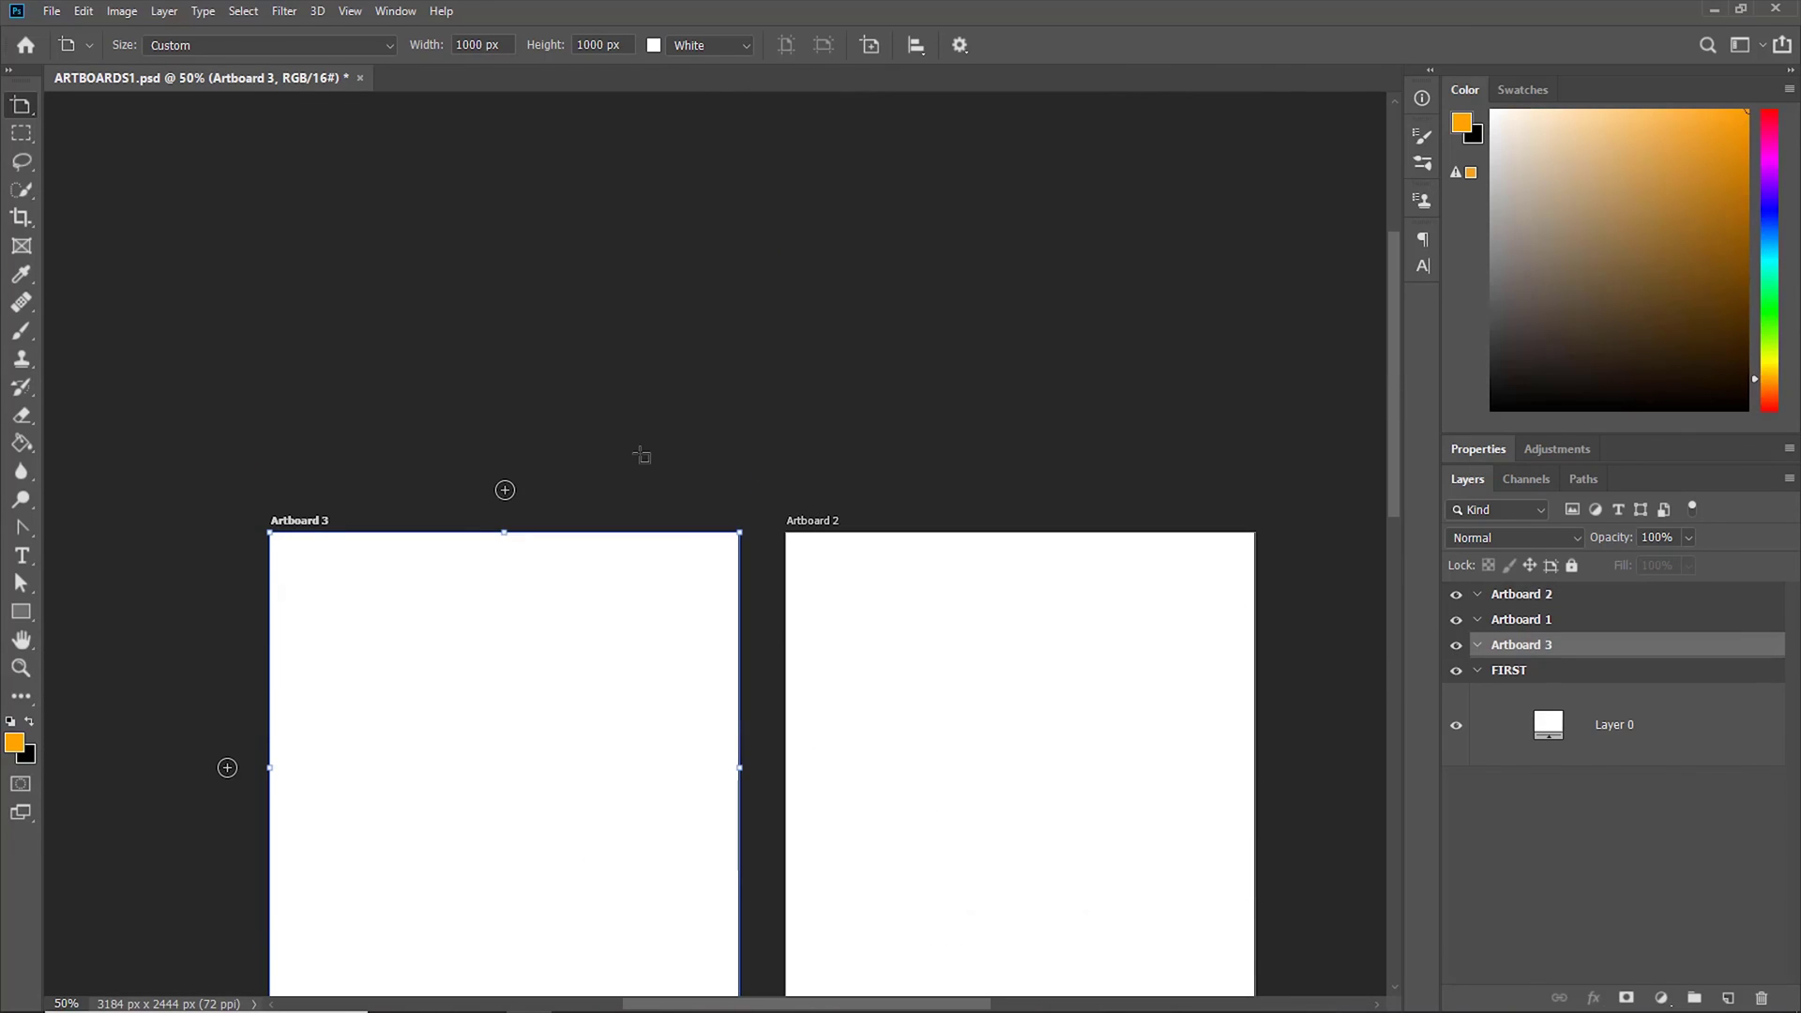
key("ctrl+minus")
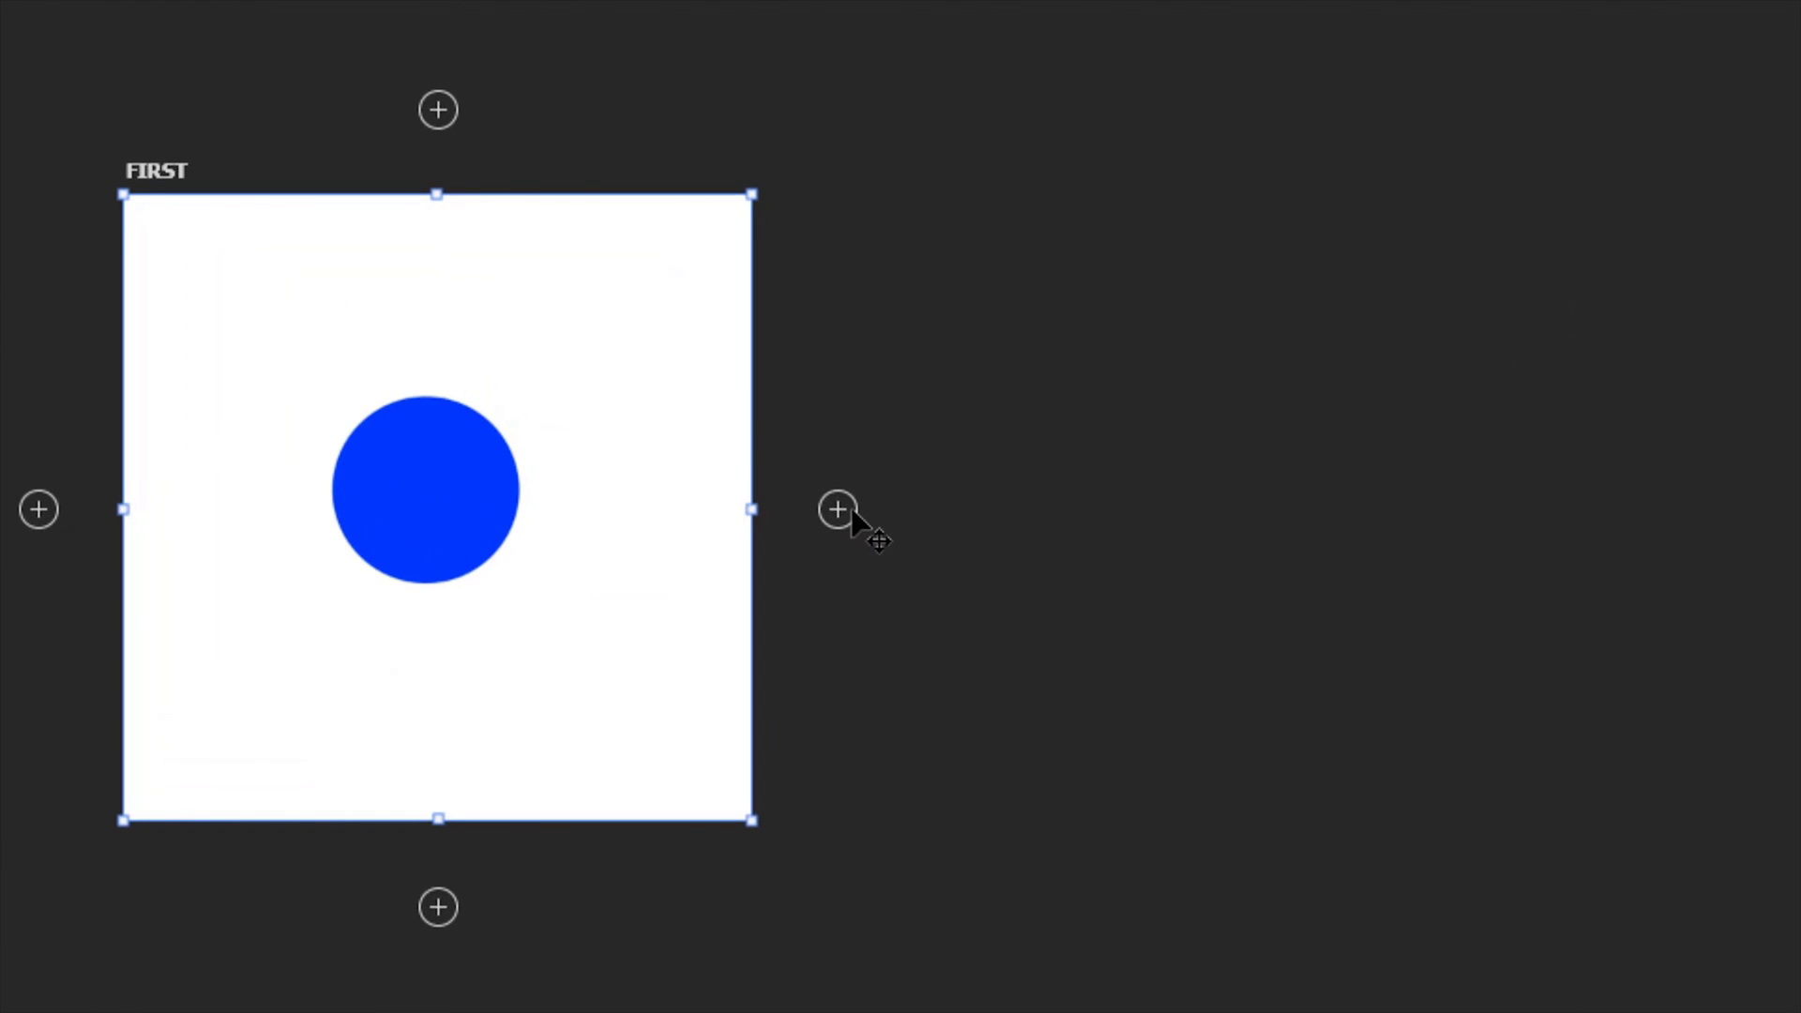
Alt-add a duplicate artboard, Artboard 1, on the right side of FIRST.
key("alt")
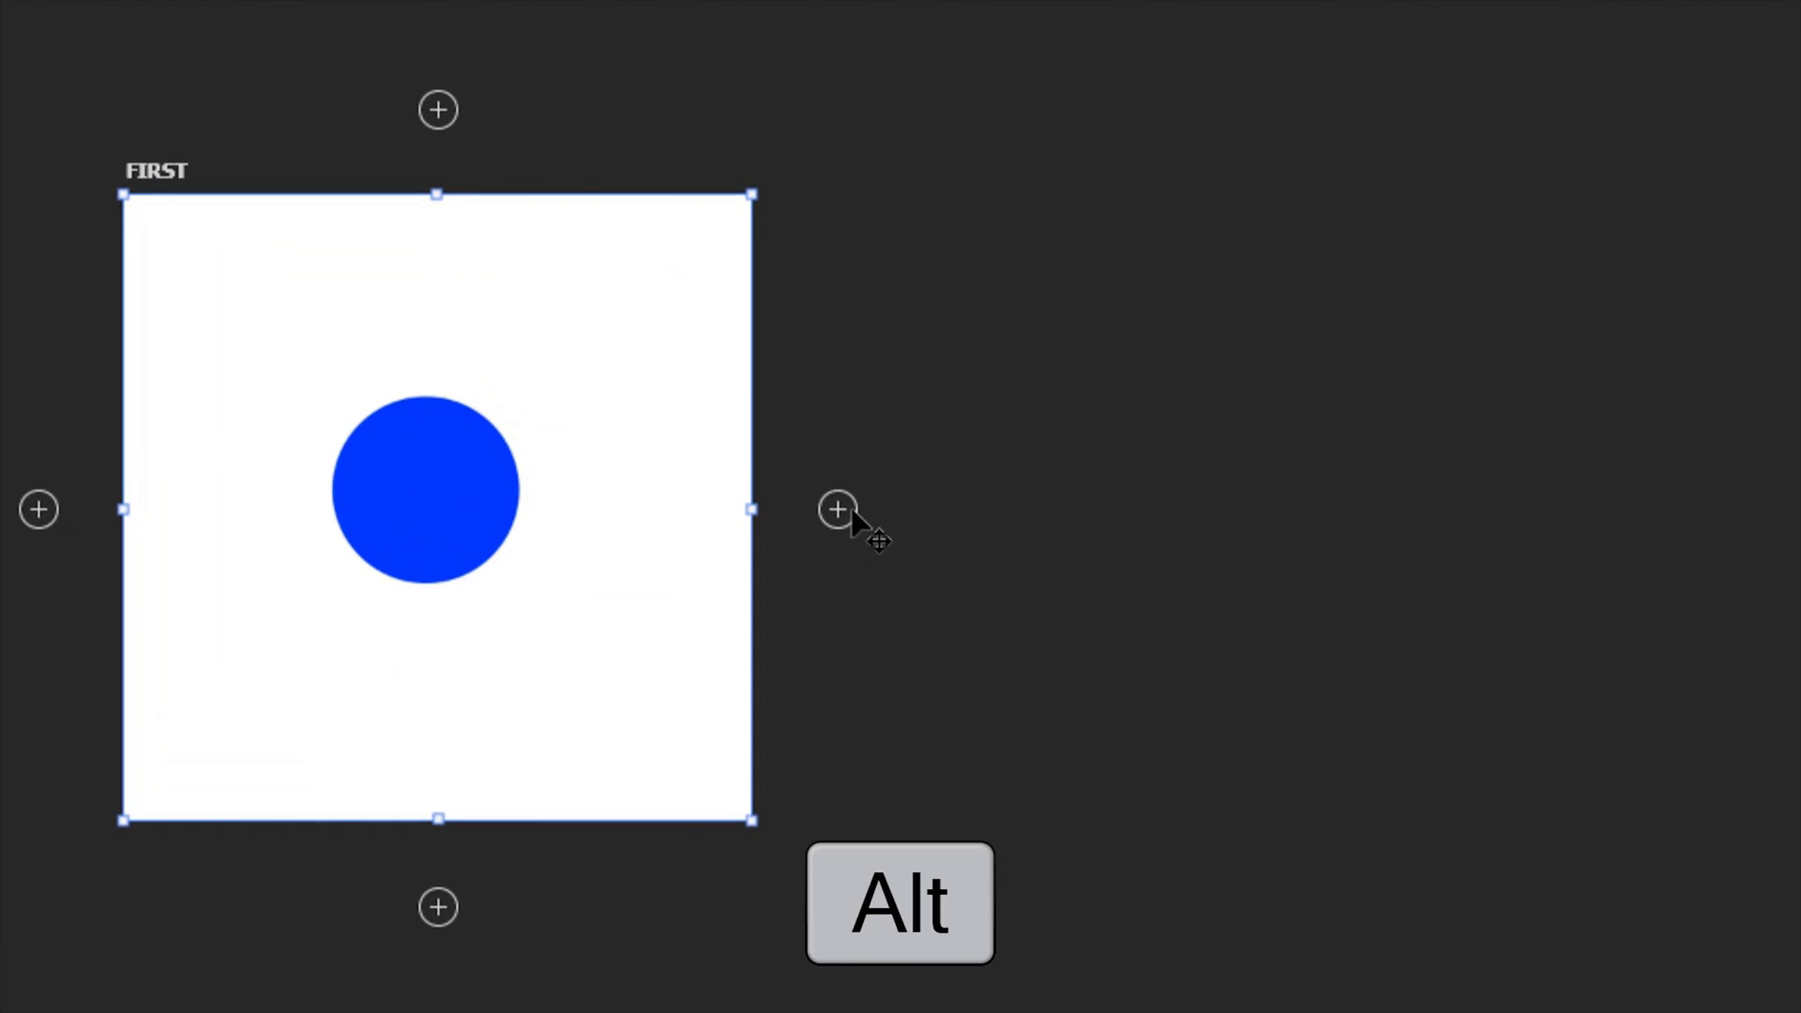
left_click(853, 512, "alt")
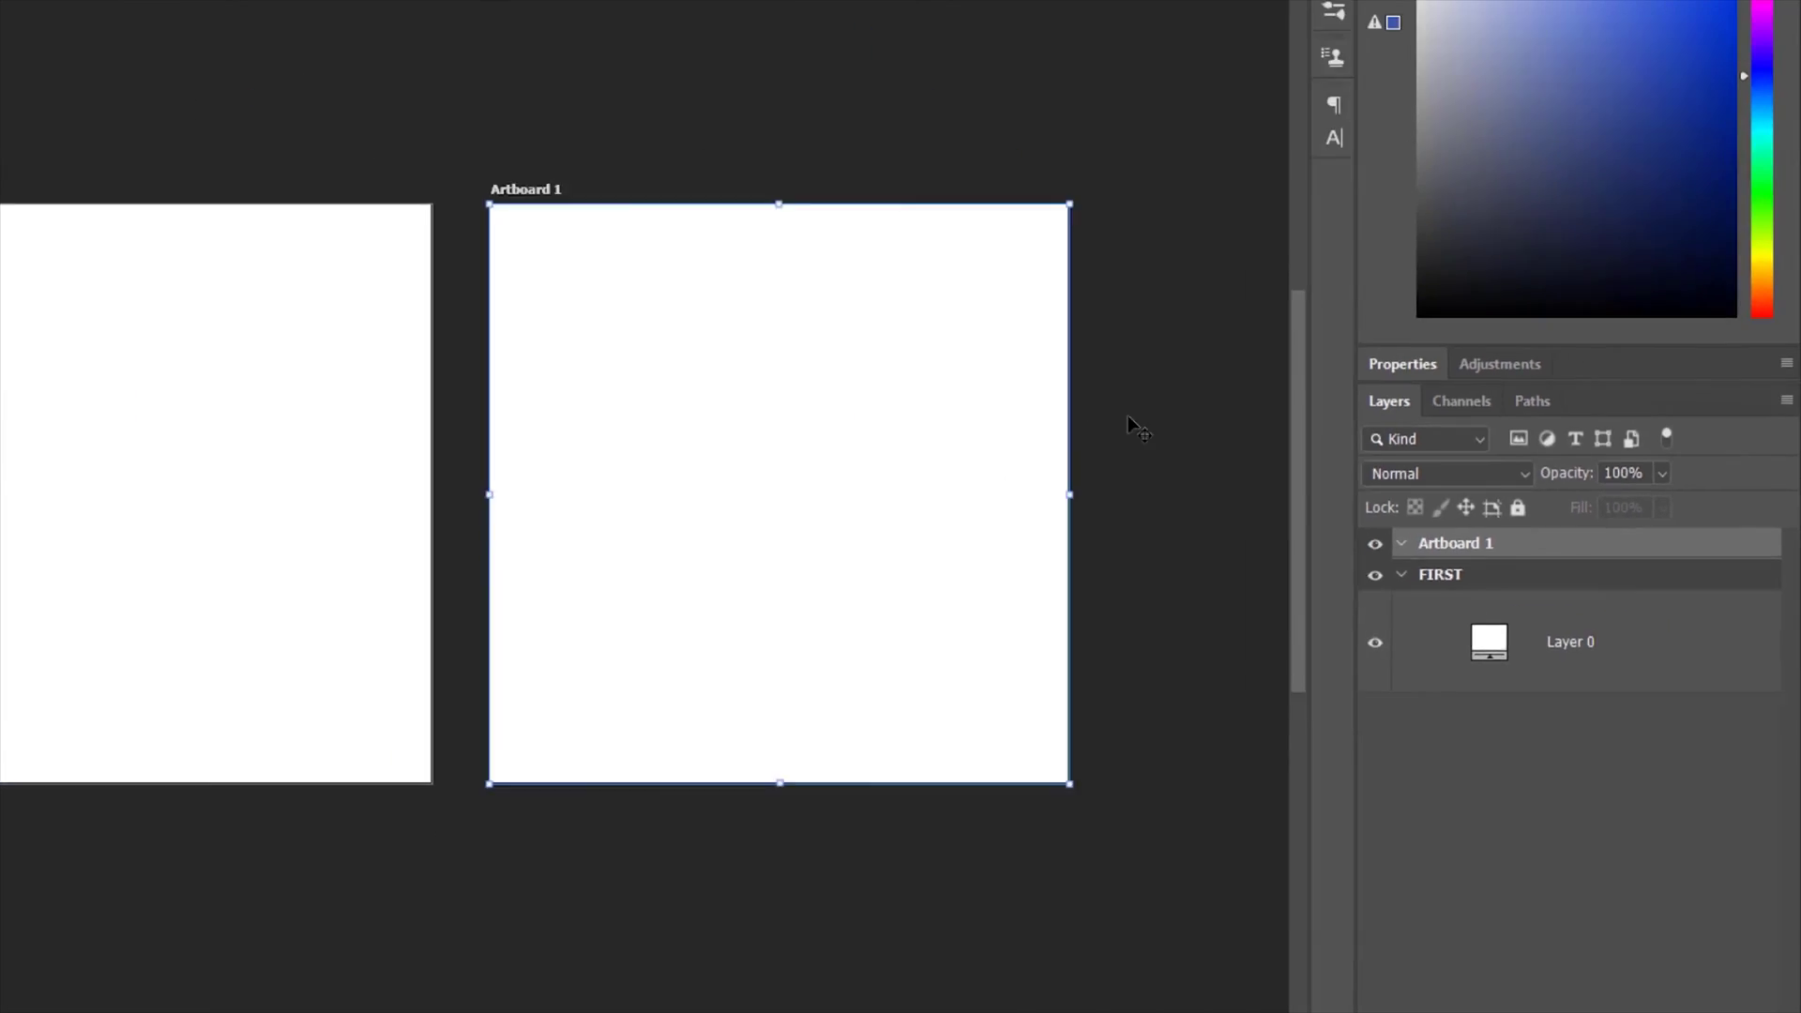
Delete the selected Artboard 1, leaving FIRST as the only artboard.
key("Delete")
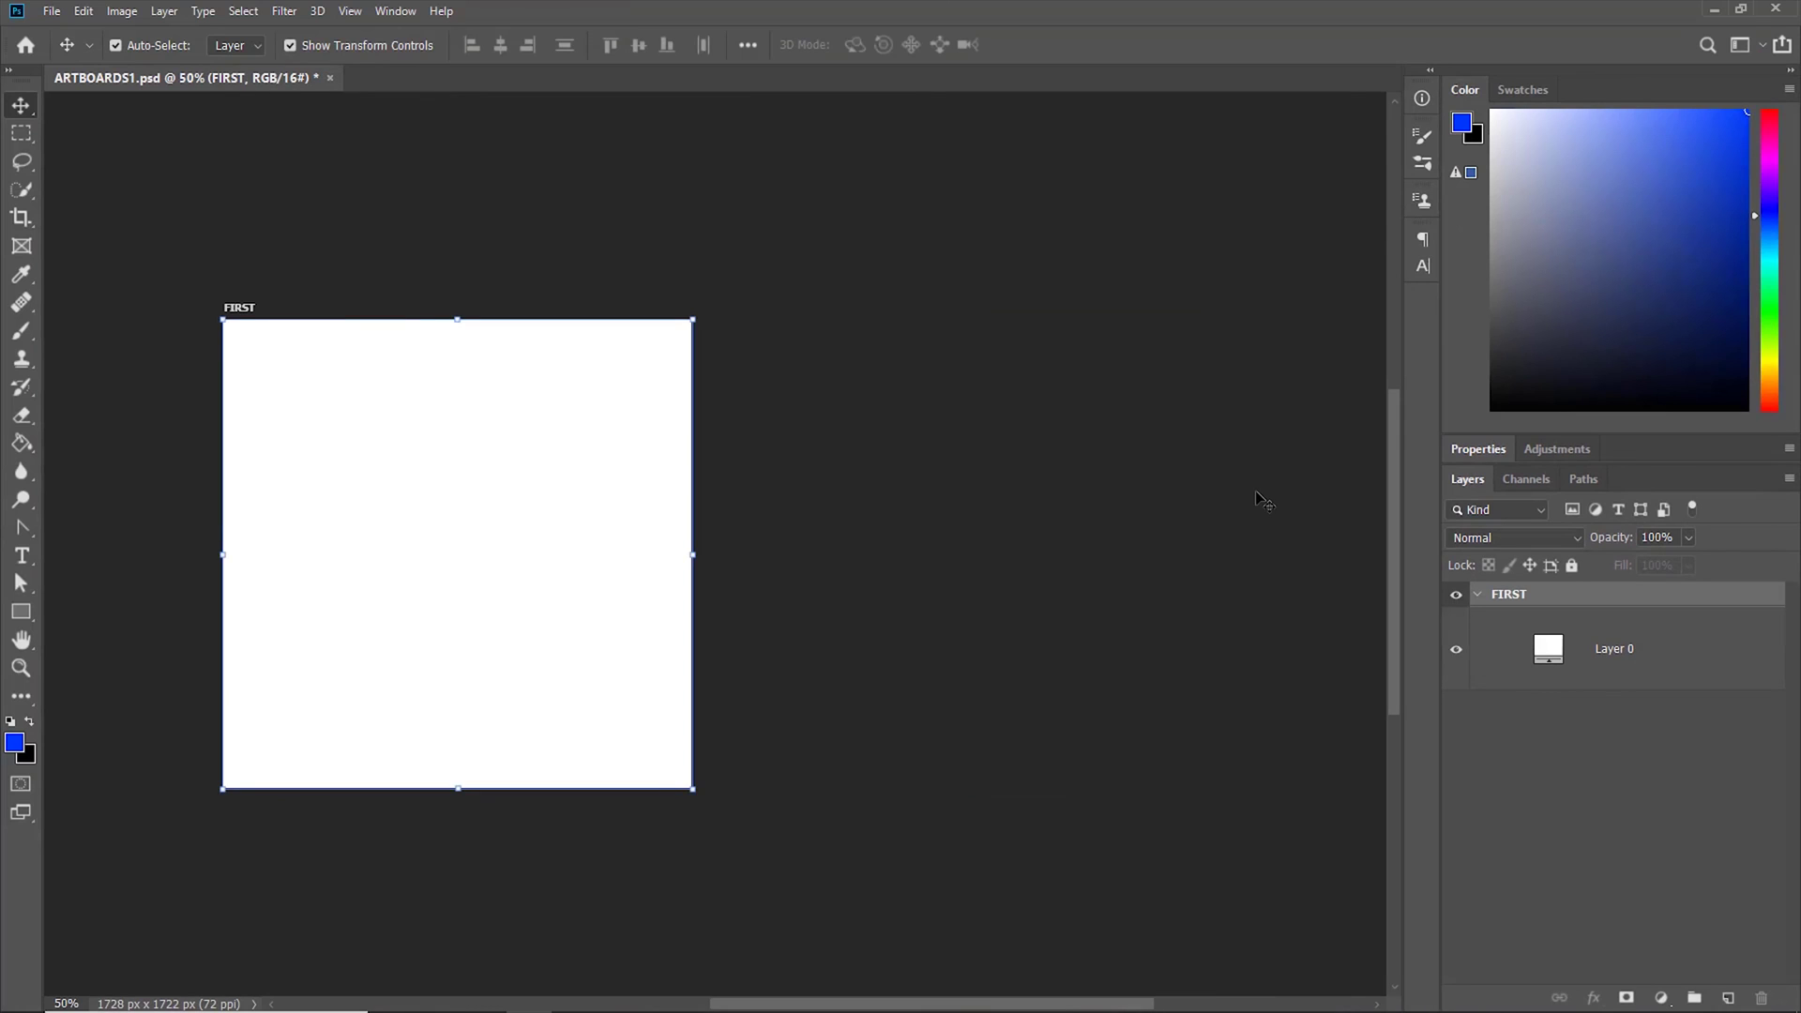